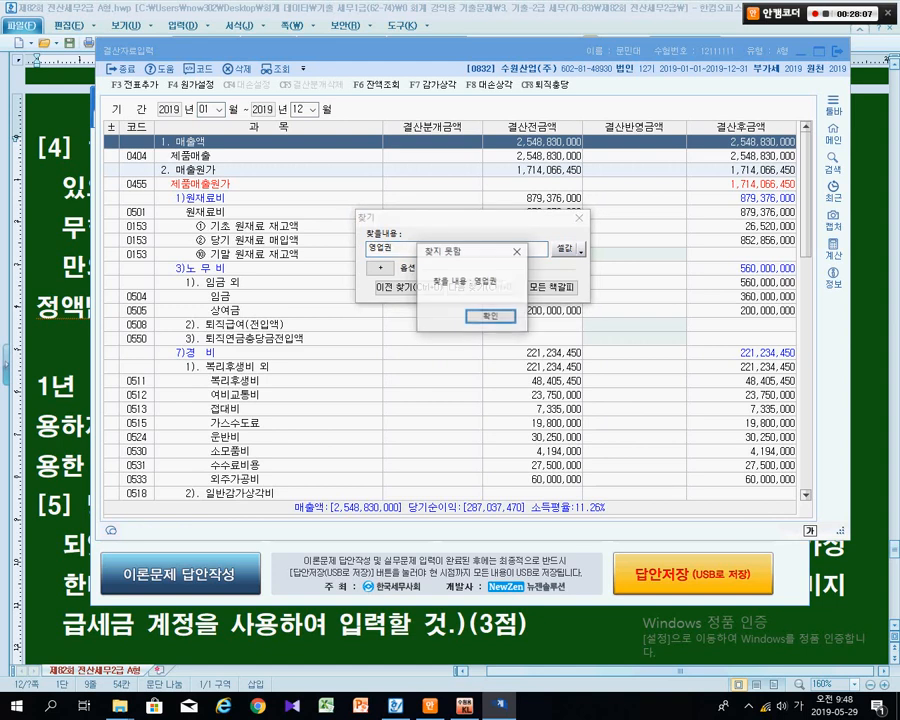
- Close the search for 영업권 and return to the exam document
key(Return)
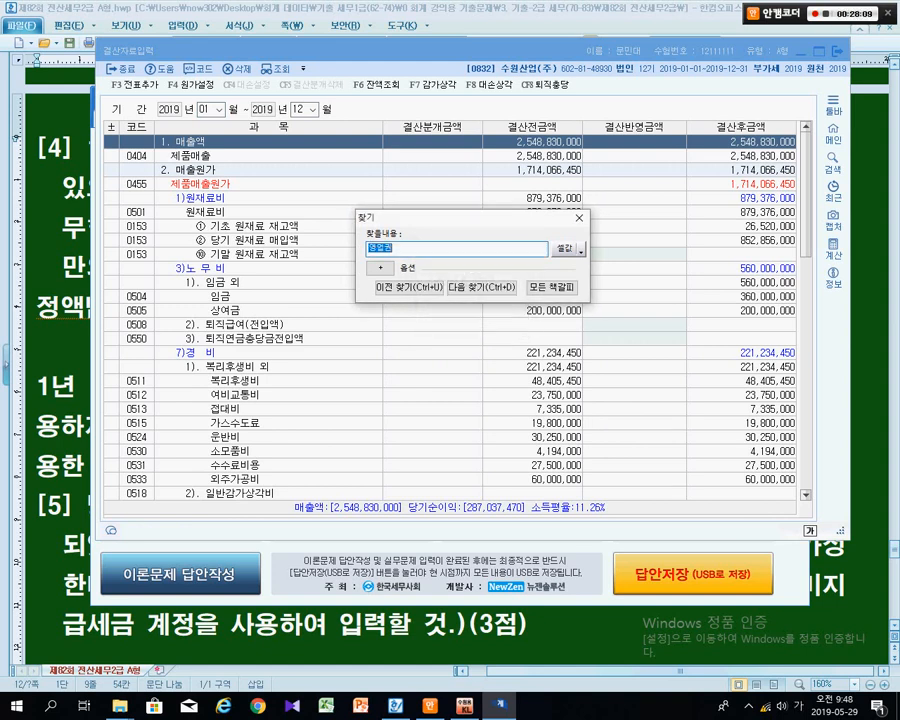
click(608, 233)
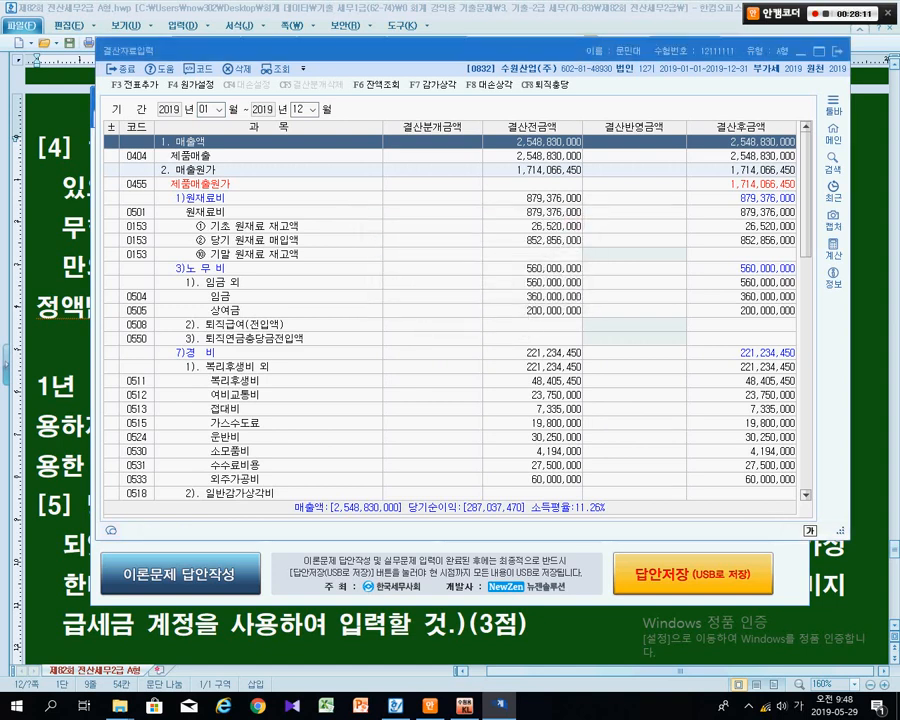
click(63, 225)
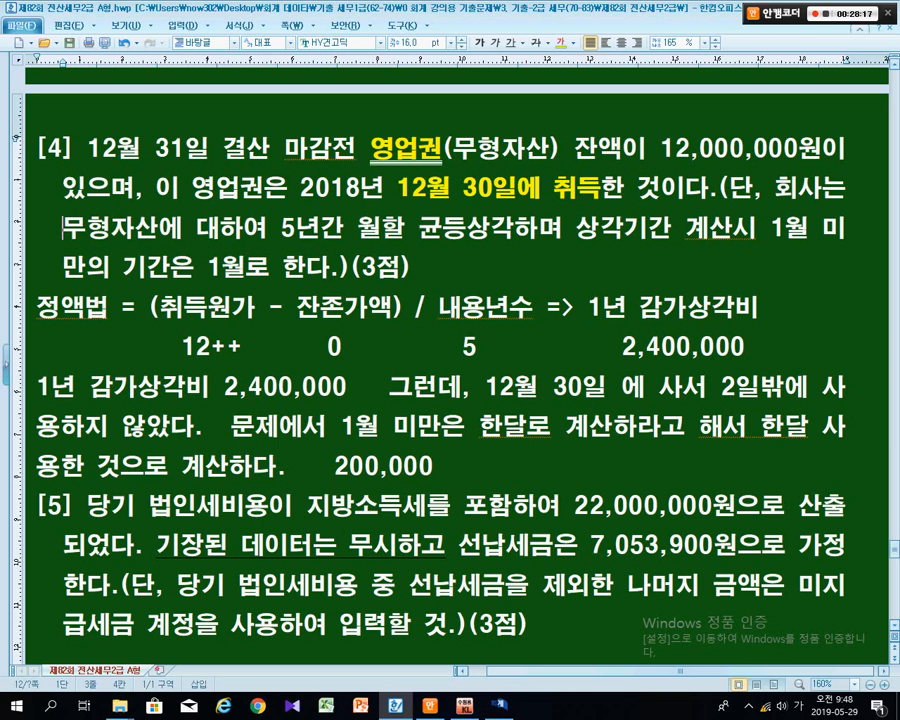
- Insert a page break before question [5] so that it starts on its own page
click(412, 268)
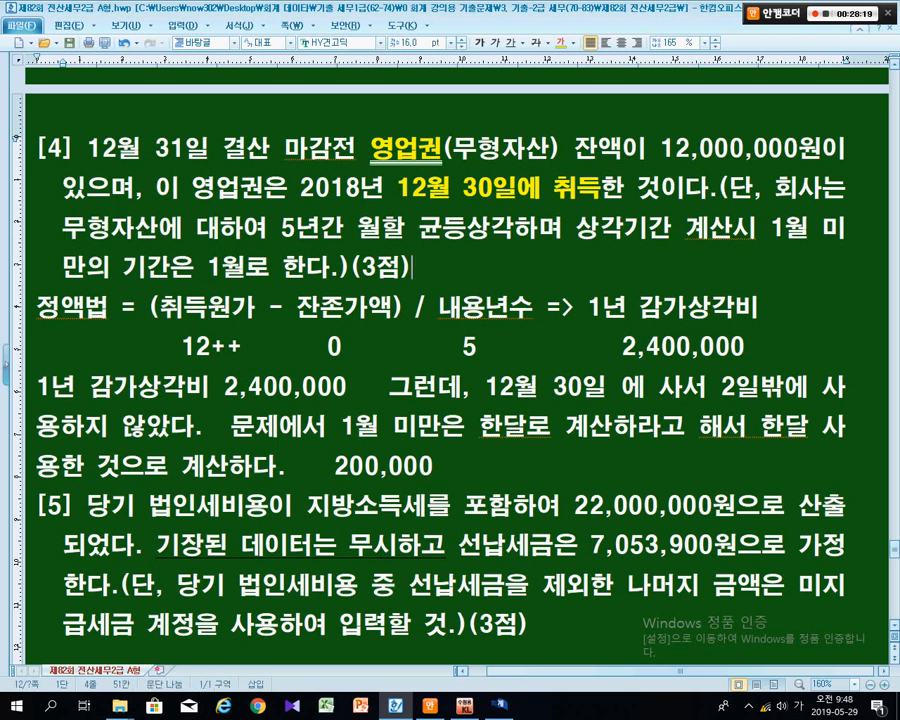
scroll(450, 360, down, 3)
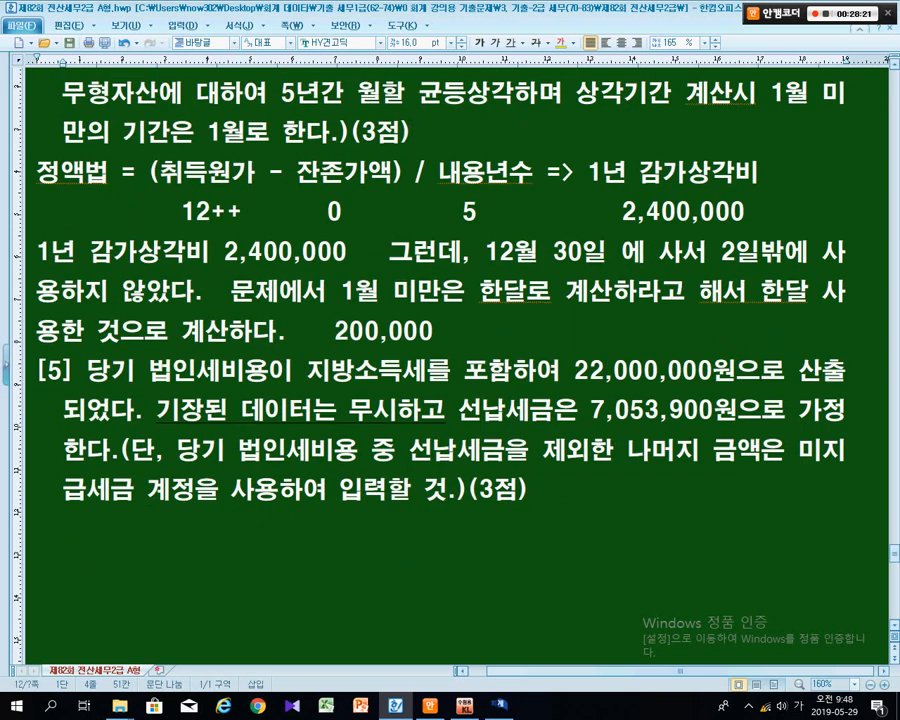
click(38, 371)
key(ctrl+Return)
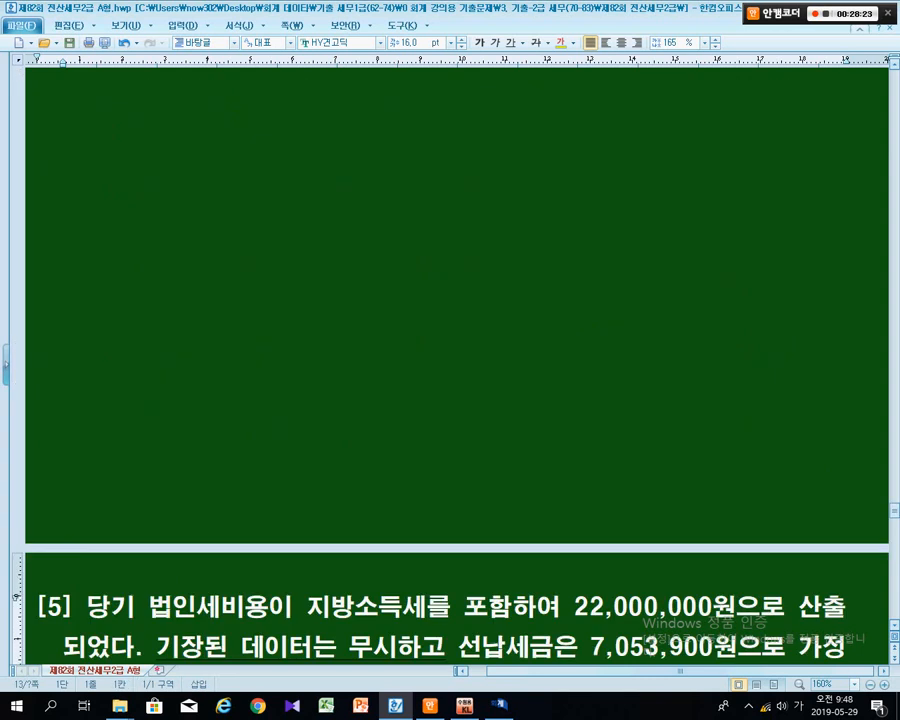
- Format the amount 22,000,000원 in question [5] as bold yellow text
drag(87, 205, 243, 210)
drag(306, 205, 451, 208)
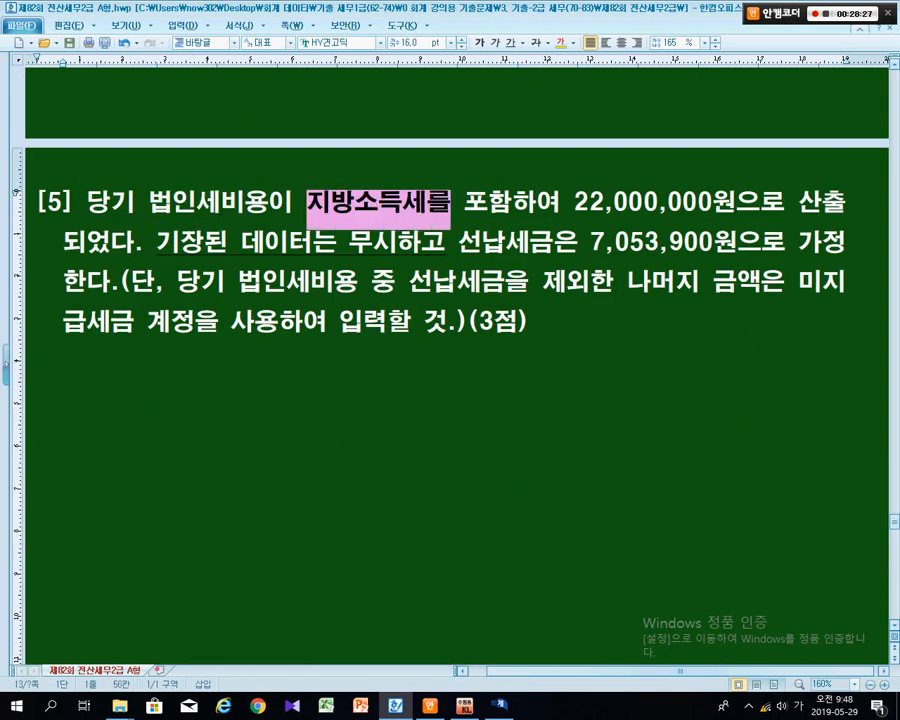
click(582, 205)
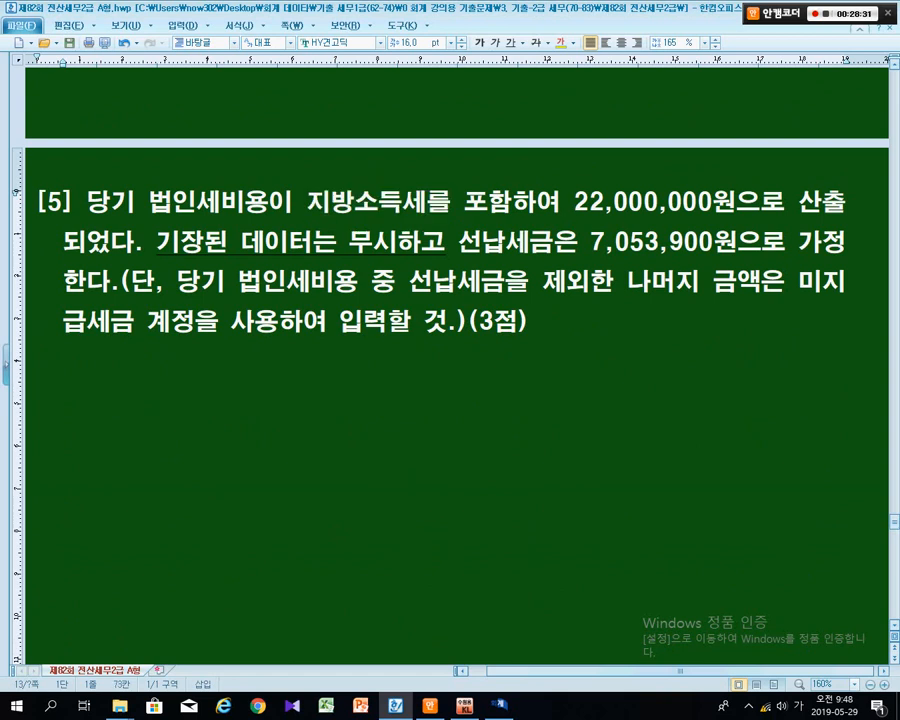
key(shift+Right)
key(shift+Right)
key(shift+Right)
key(shift+Right)
key(shift+Right)
key(shift+Right)
key(shift+Right)
key(shift+Right)
key(shift+Right)
key(shift+Right)
key(shift+Right)
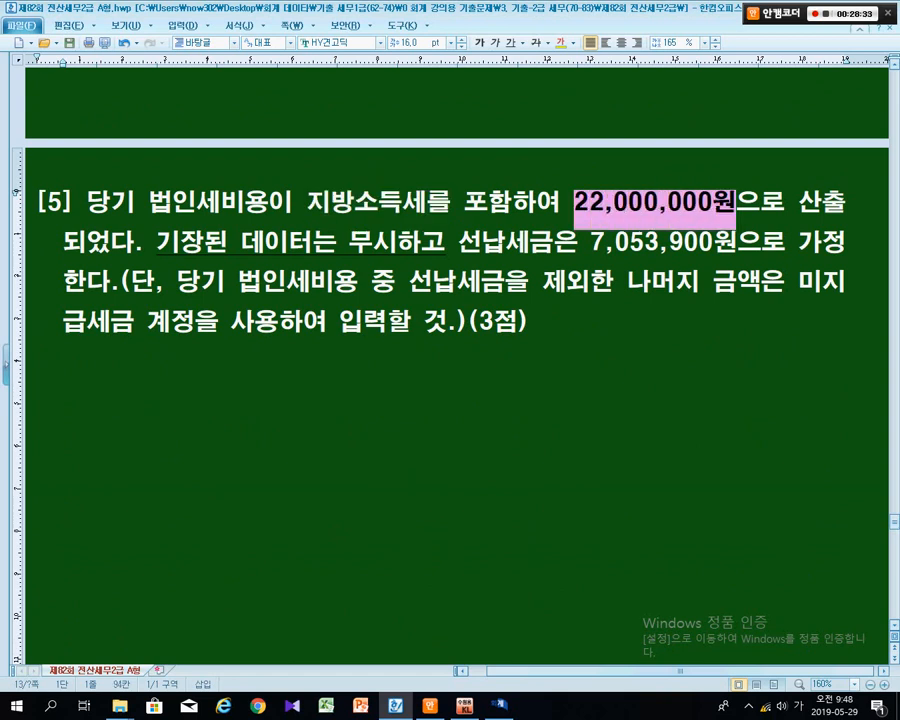
key(ctrl+m)
key(b)
key(ctrl+b)
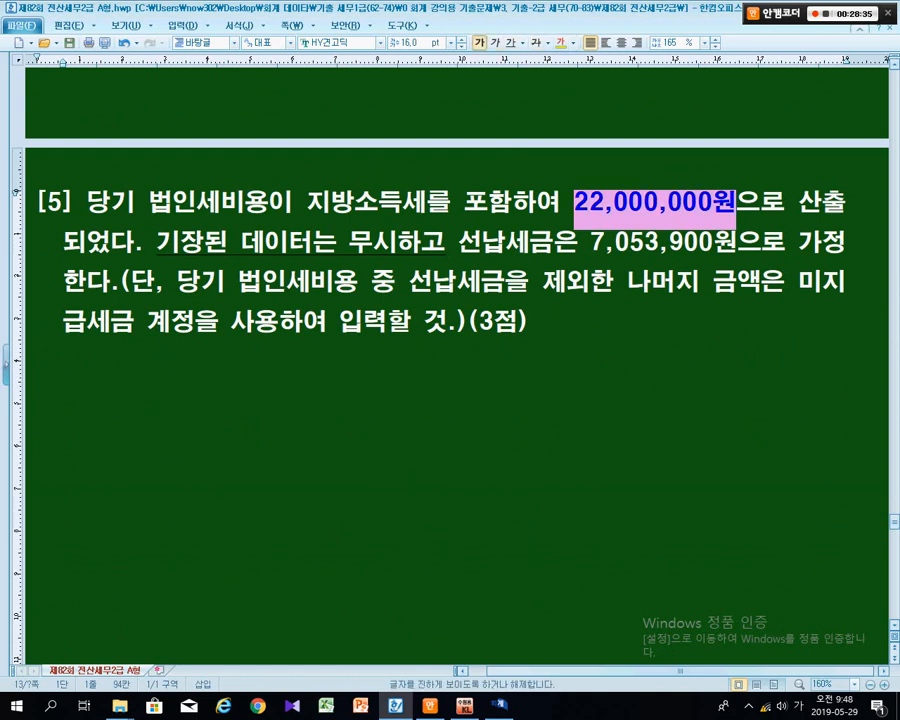
key(ctrl+m)
key(y)
- Format the term 법인세비용 in question [5] as bold yellow text with a double underline
click(149, 202)
key(shift+Right)
key(shift+Right)
key(shift+Right)
key(shift+Right)
key(shift+Right)
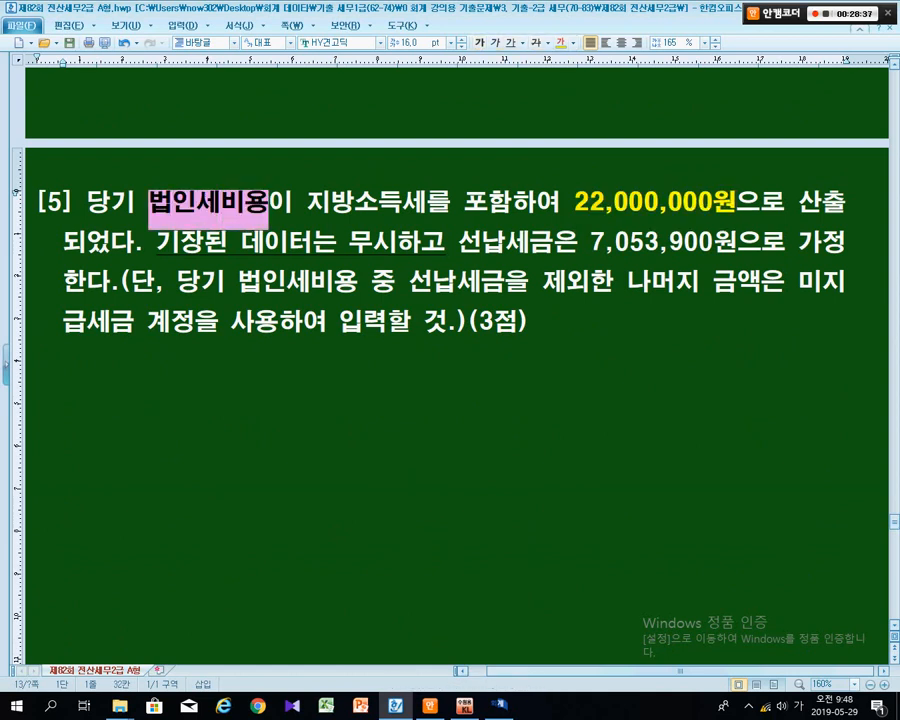
key(ctrl+m)
key(b)
key(ctrl+b)
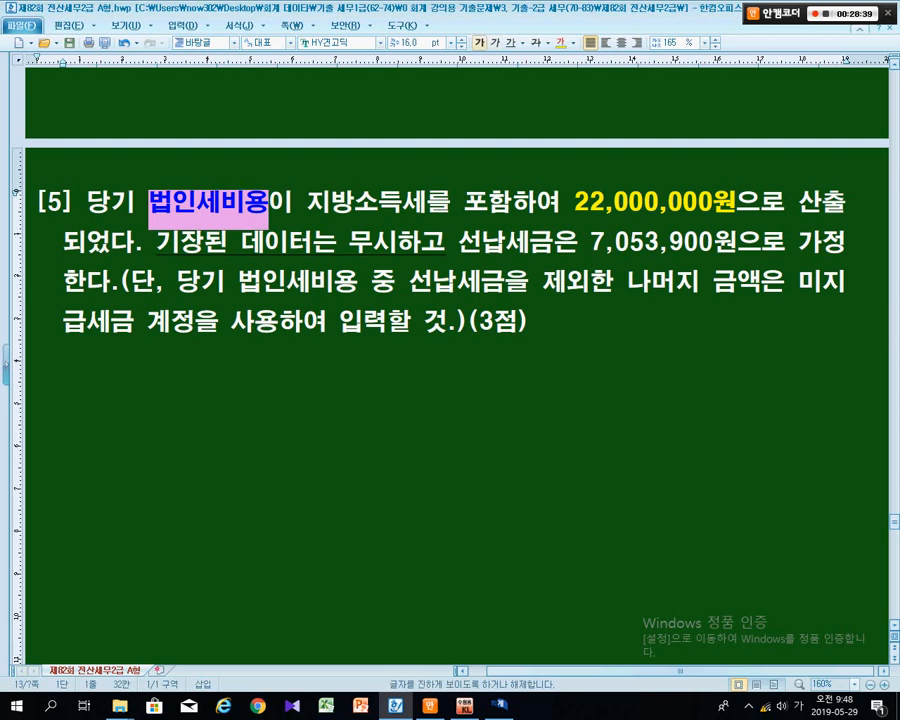
key(ctrl+u)
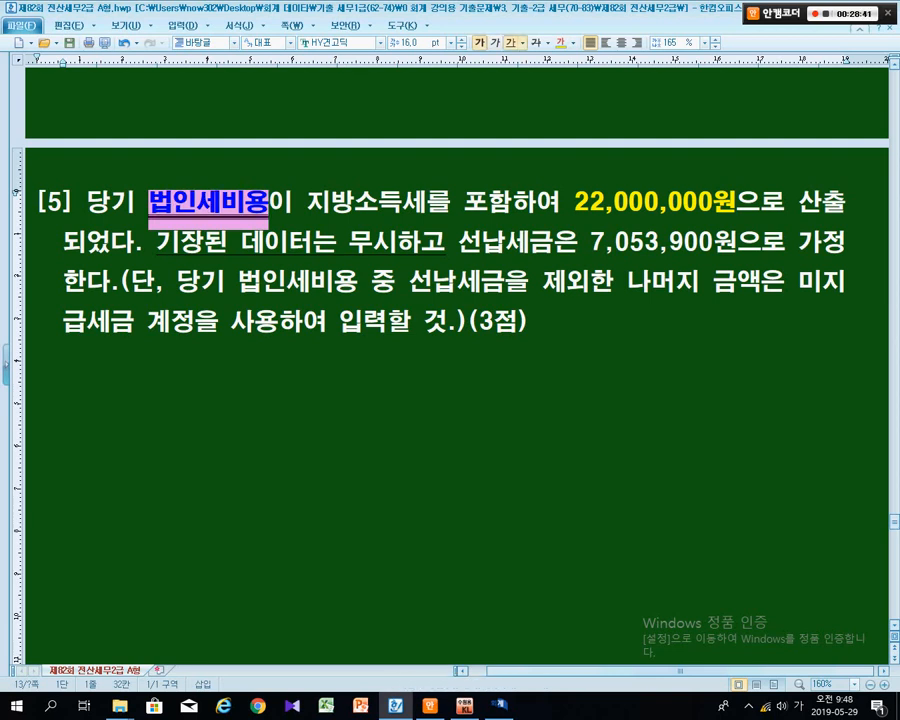
- Examine the condition 기장된 데이터는 무시하고 in question [5]
click(157, 241)
key(shift+Right)
key(shift+Right)
key(shift+Right)
key(shift+Right)
key(shift+Right)
key(shift+Right)
key(shift+Right)
key(shift+Right)
key(shift+Right)
key(shift+Right)
key(shift+Right)
key(shift+Right)
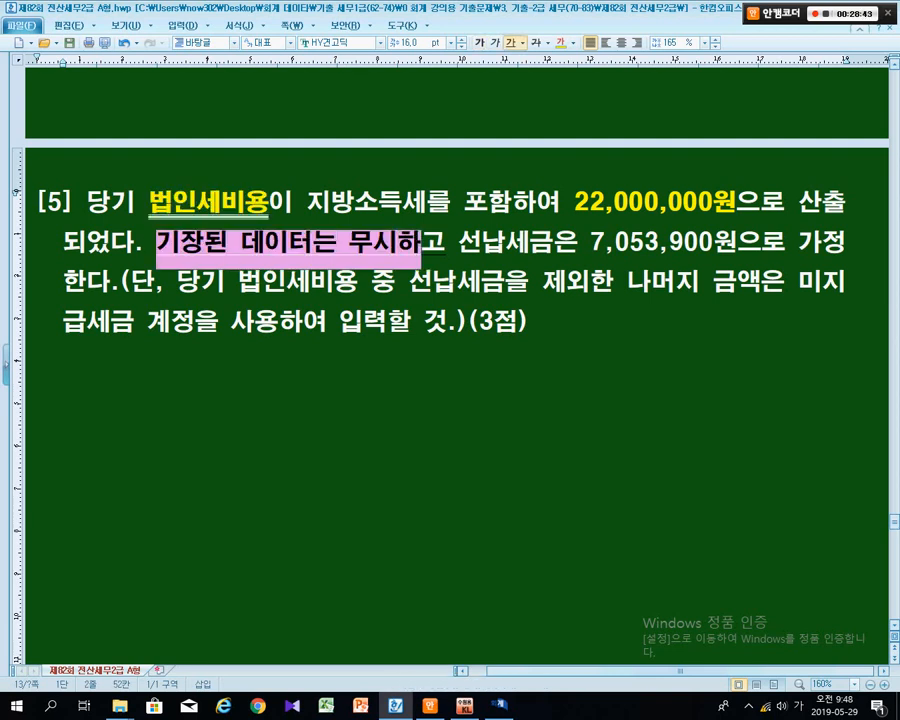
- Format 선납세금은 7,053,900 in question [5] as bold yellow text with a double underline
click(460, 241)
key(shift+Right)
key(shift+Right)
key(shift+Right)
key(shift+Right)
key(shift+Right)
key(shift+Right)
key(shift+Right)
key(shift+Right)
key(shift+Right)
key(shift+Right)
key(shift+Right)
key(shift+Right)
key(shift+Right)
key(shift+Right)
key(shift+Right)
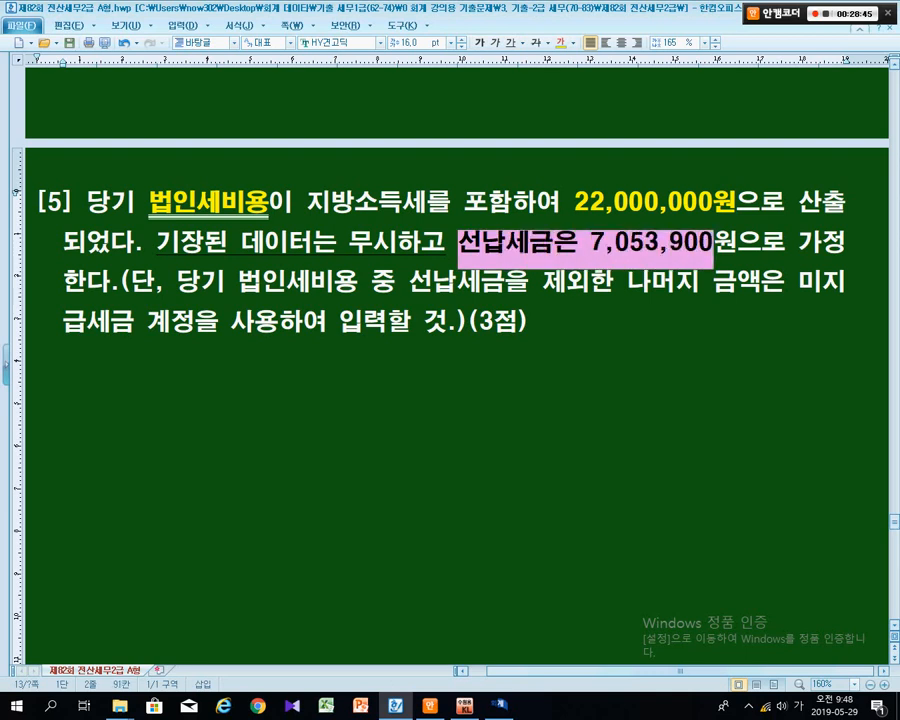
key(ctrl+m)
key(y)
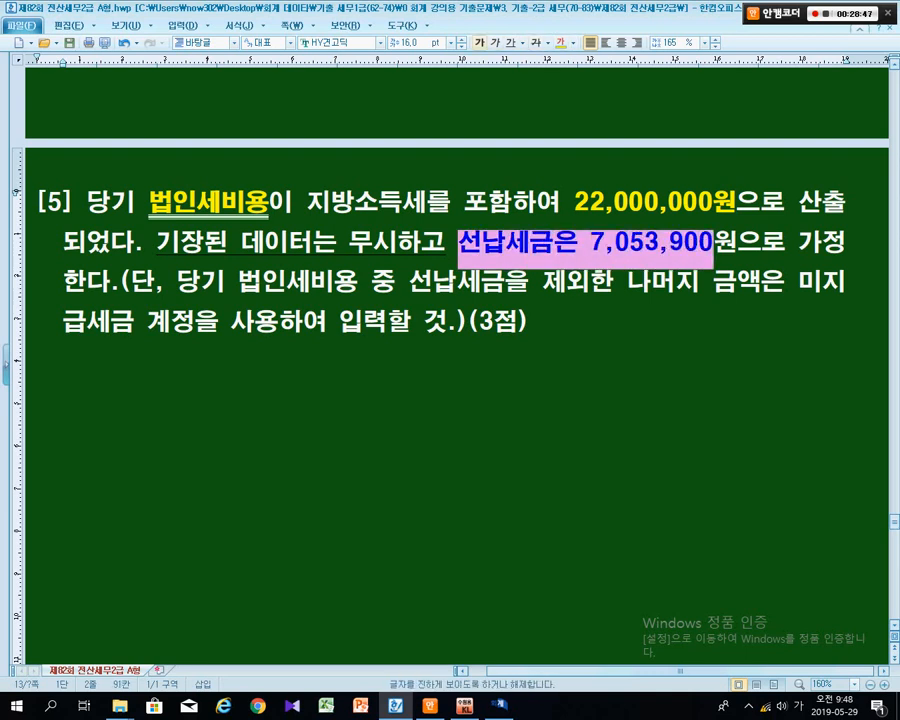
key(ctrl+u)
click(527, 320)
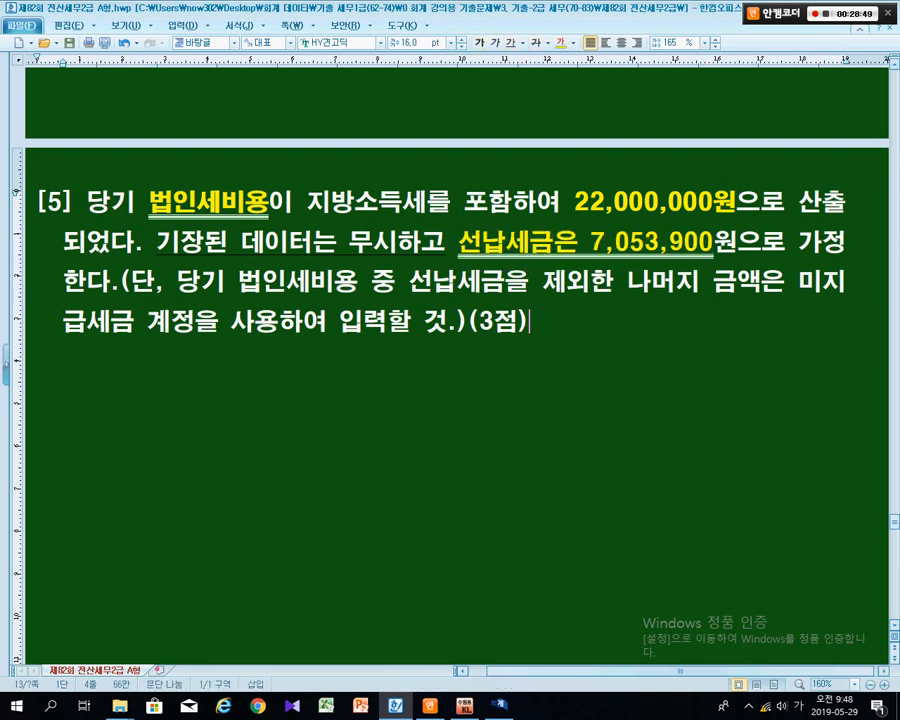
- Compare the total corporate tax with the prepaid tax in question [5] and read how the remaining amount is treated
drag(574, 201, 613, 201)
drag(590, 242, 683, 242)
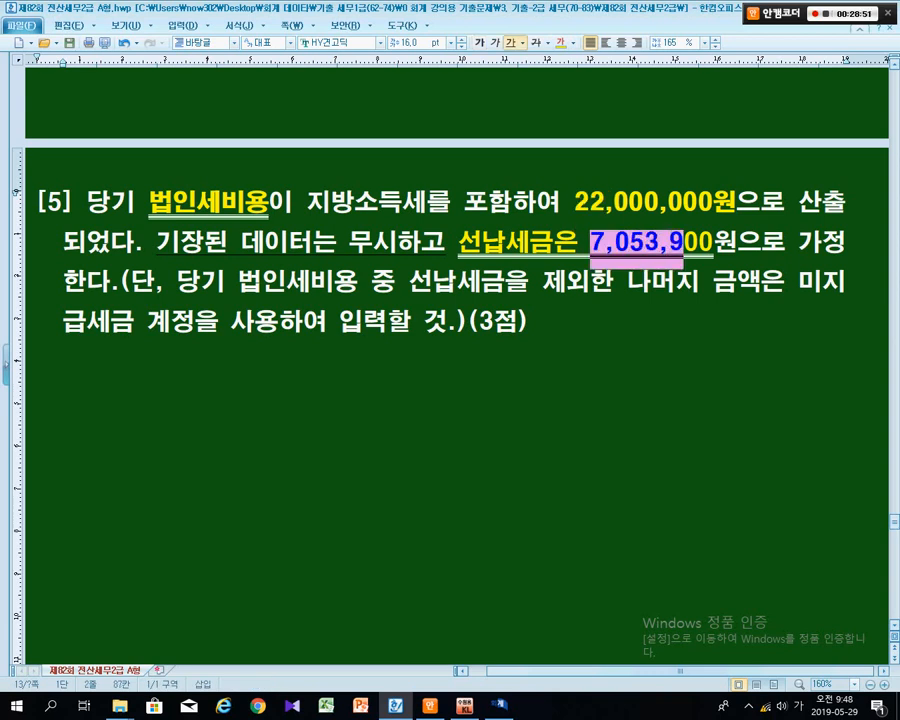
click(615, 281)
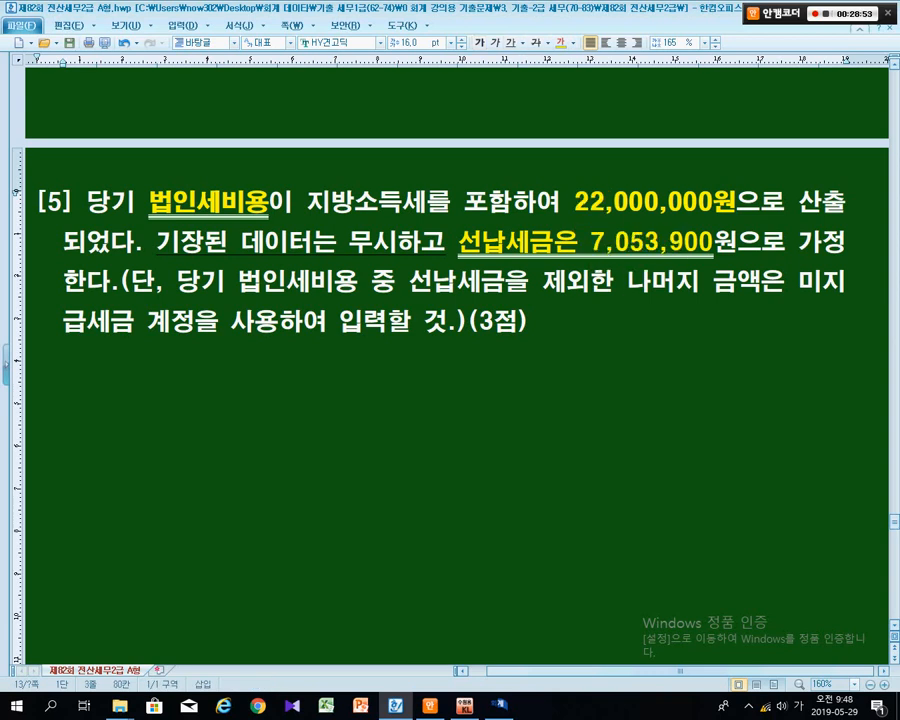
click(527, 321)
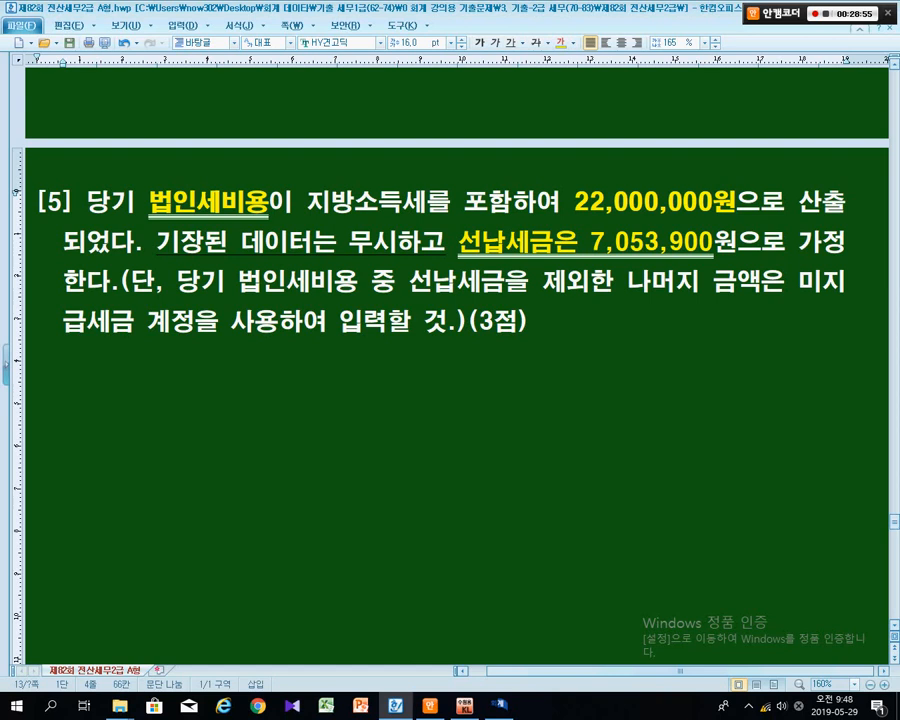
- Switch to the 결산자료입력 window and go to the 법인세등 section at the end of the list
key(alt+Tab)
click(634, 338)
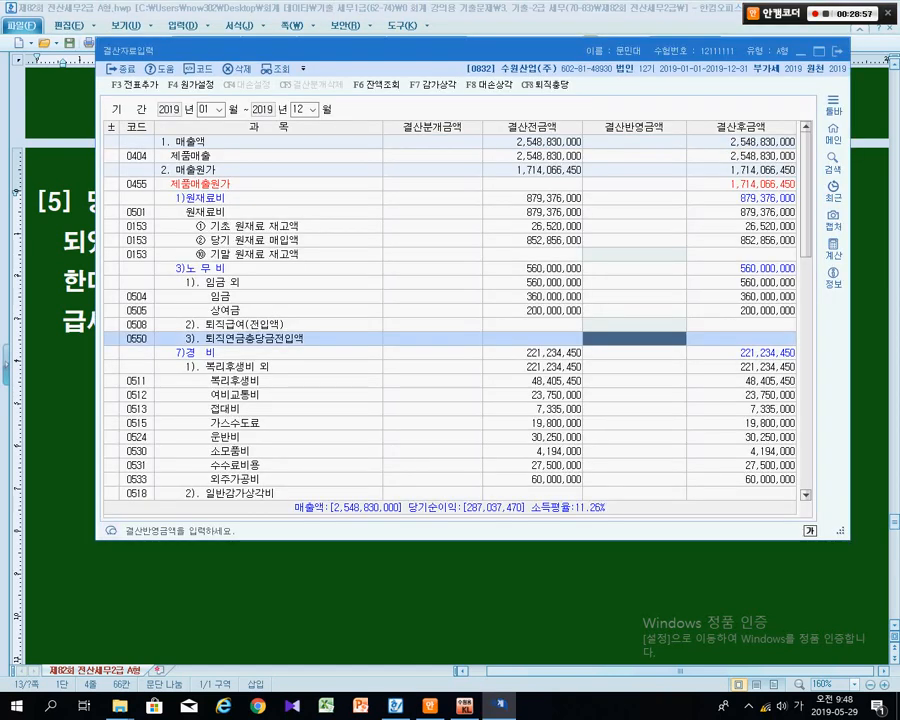
key(Page_Down)
key(Page_Down)
key(Page_Down)
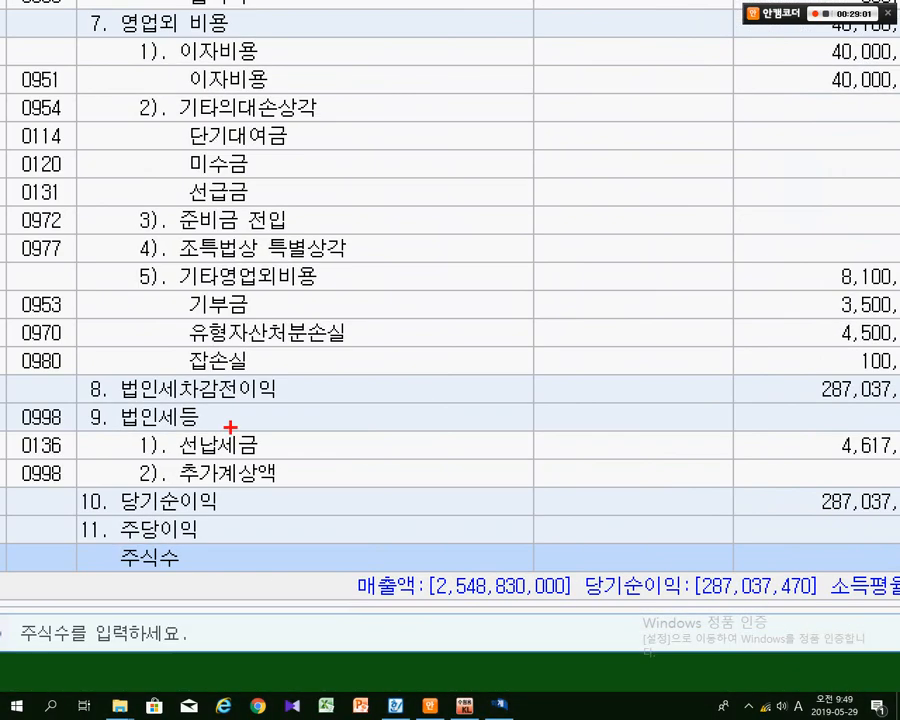
- Examine the 결산전금액 and 결산반영금액 cells of the 선납세금 and 추가계상액 rows against question [5]
drag(14, 400, 311, 493)
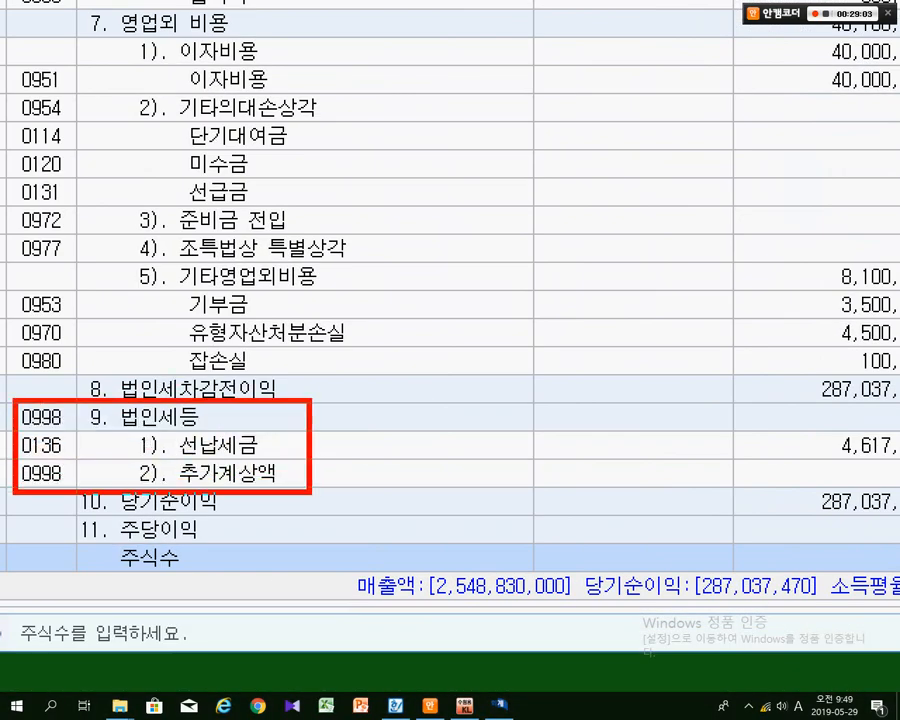
drag(424, 468, 775, 447)
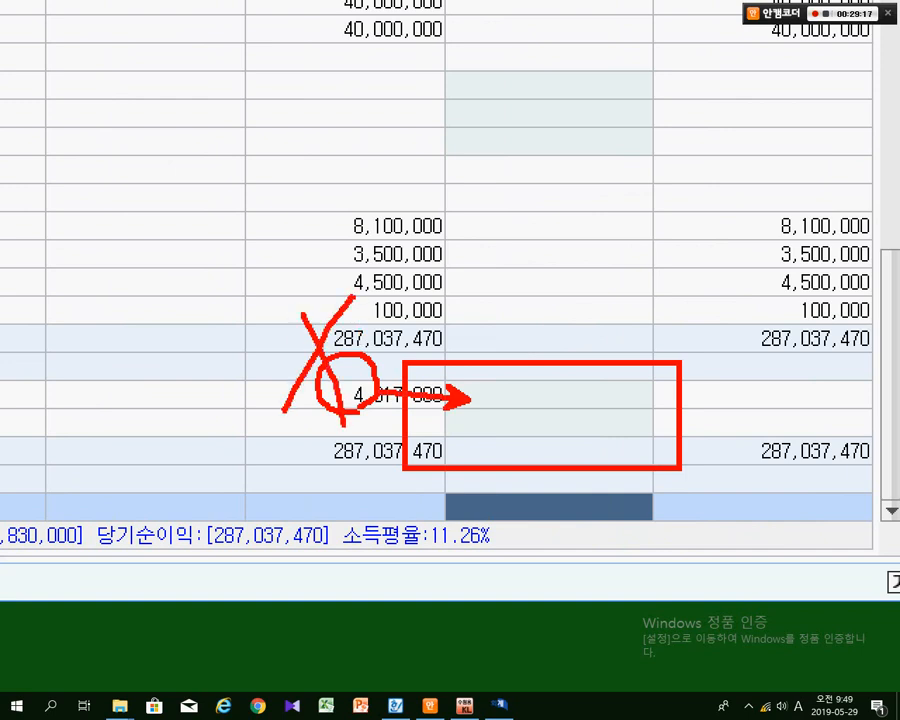
mouse_move(228, 70)
mouse_down()
mouse_move(222, 104)
mouse_move(232, 82)
mouse_move(282, 114)
mouse_move(265, 157)
mouse_up()
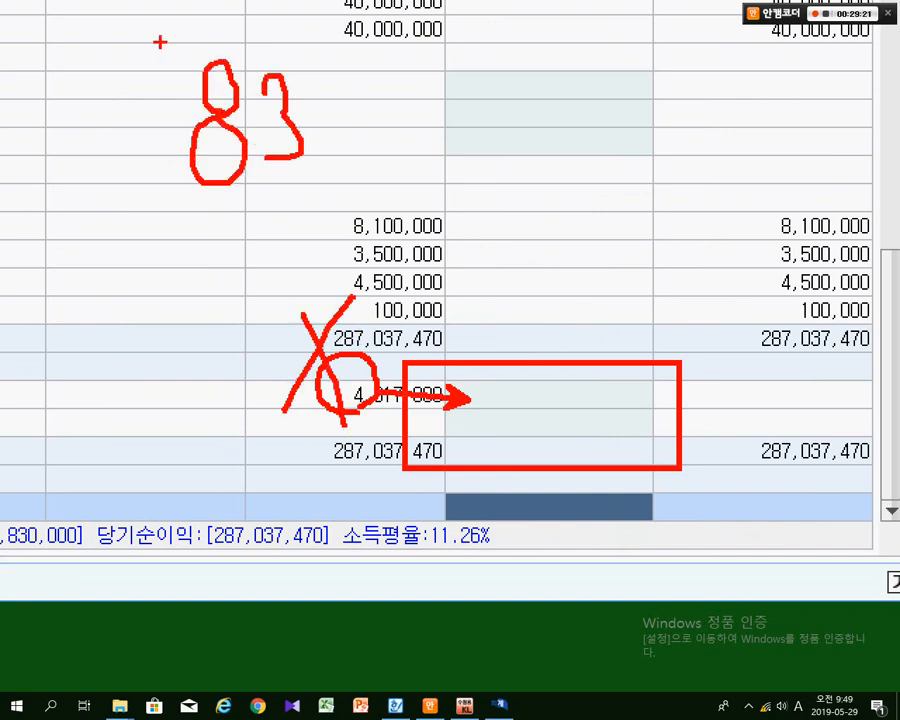
drag(157, 40, 332, 208)
mouse_move(516, 62)
mouse_down()
mouse_move(518, 96)
mouse_move(505, 86)
mouse_up()
mouse_move(512, 148)
mouse_down()
mouse_move(492, 148)
mouse_move(510, 150)
mouse_up()
mouse_move(545, 115)
mouse_down()
mouse_move(552, 130)
mouse_move(563, 128)
mouse_up()
drag(497, 218, 537, 213)
drag(575, 170, 577, 177)
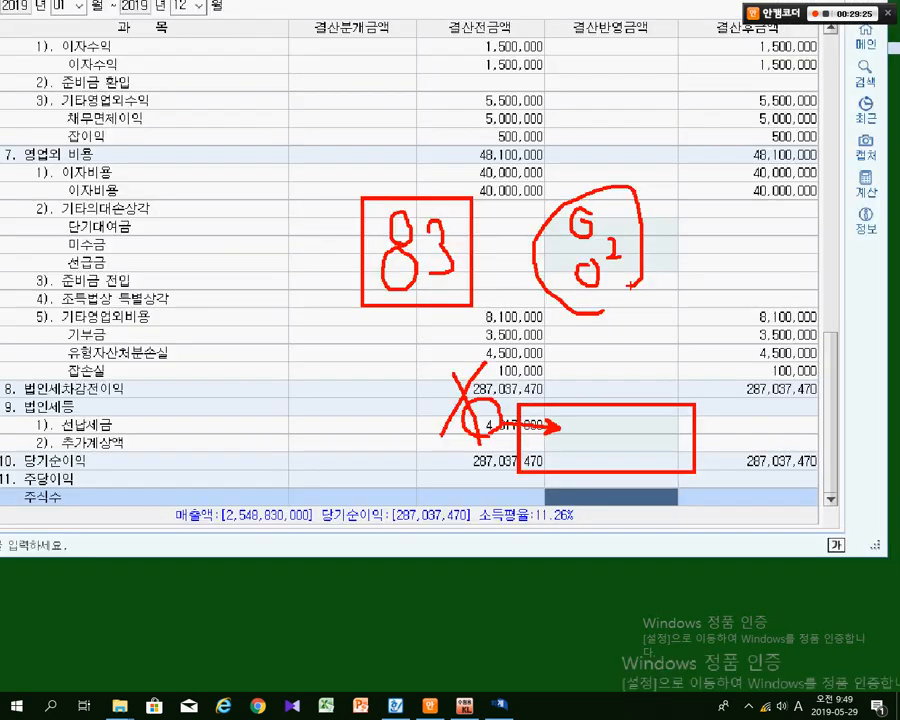
key(alt+Tab)
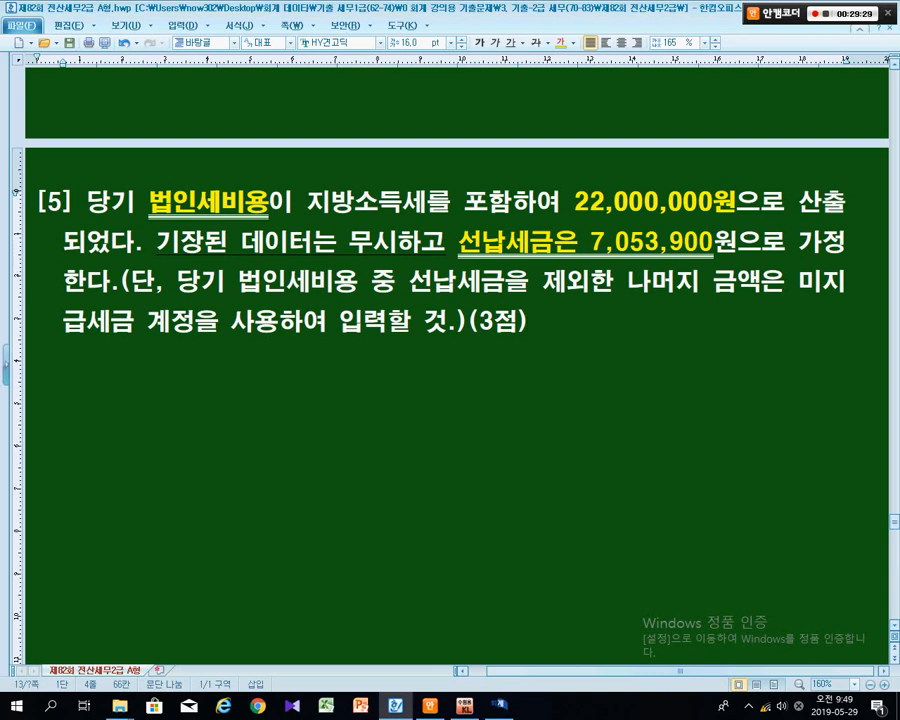
key(alt+Tab)
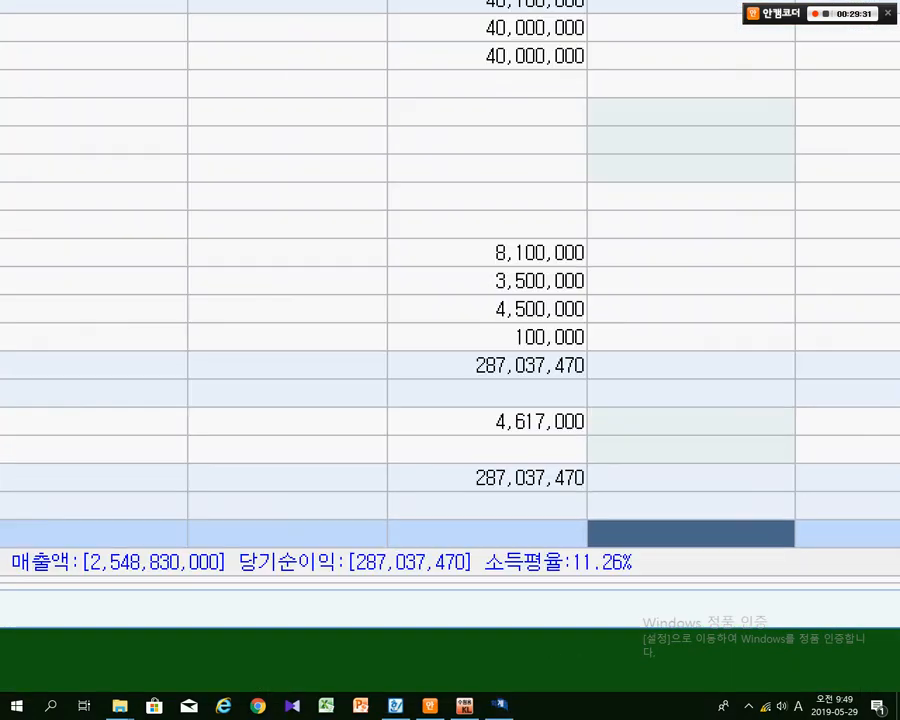
drag(525, 428, 583, 439)
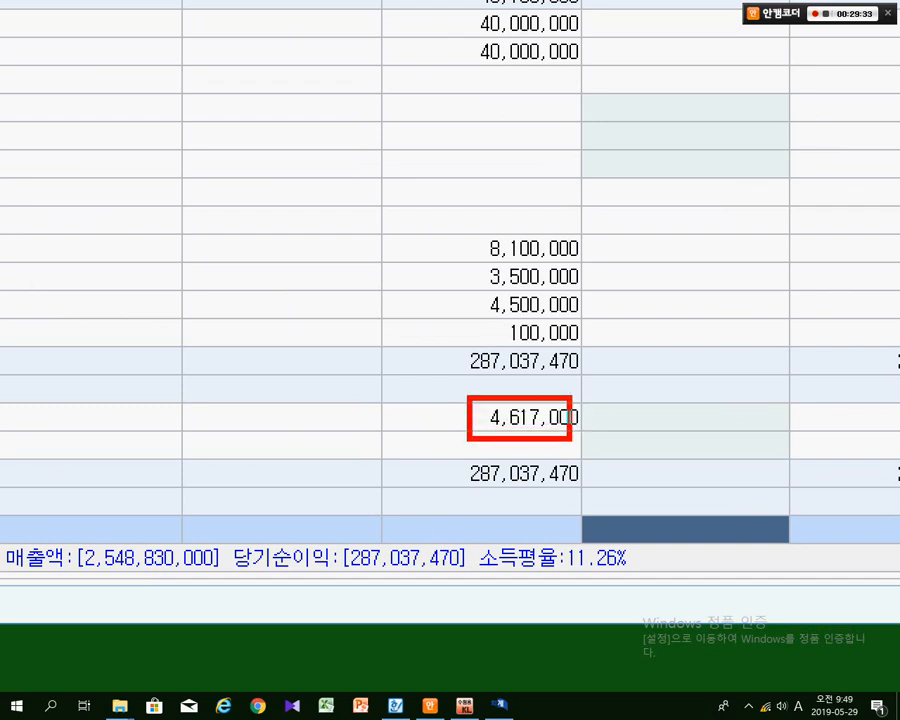
drag(501, 366, 516, 394)
drag(532, 336, 514, 396)
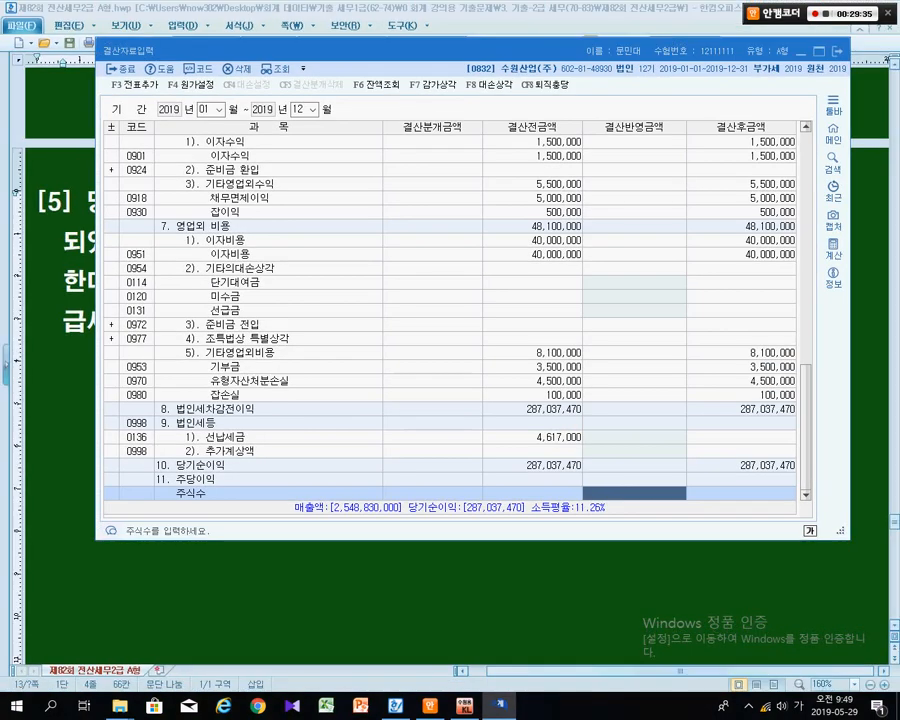
- Set the 결산반영금액 of the 선납세금 row under 법인세등 to 7,053,900
click(634, 437)
text(705390)
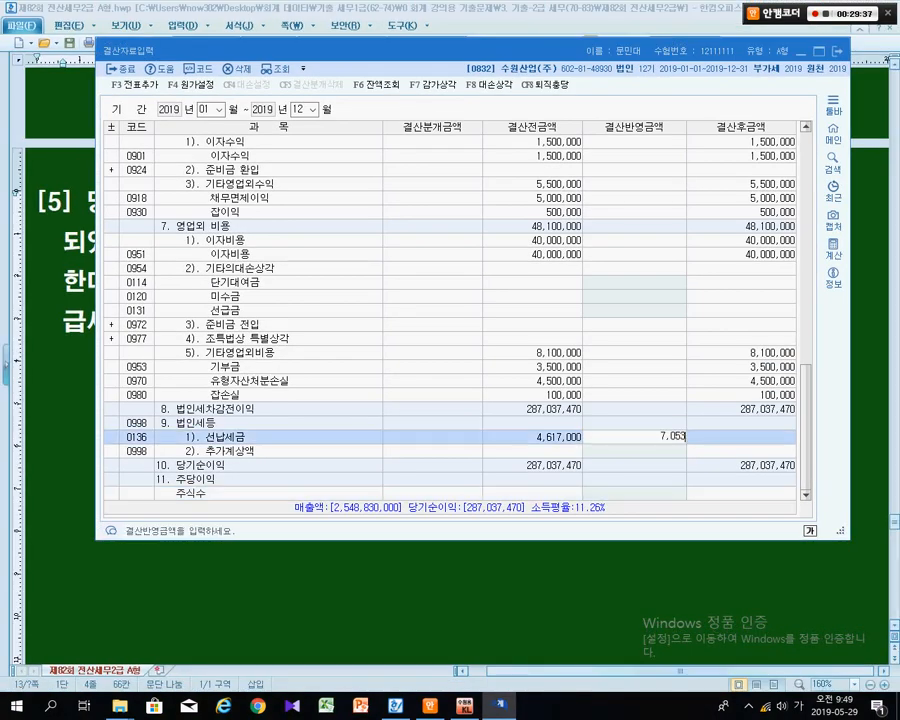
key(alt+Tab)
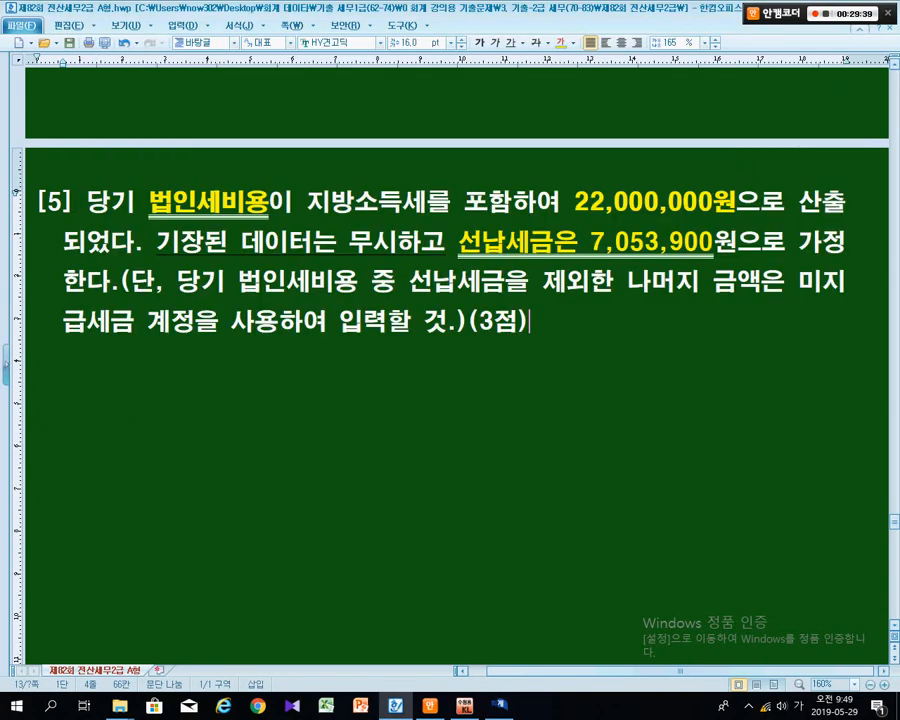
key(alt+Tab)
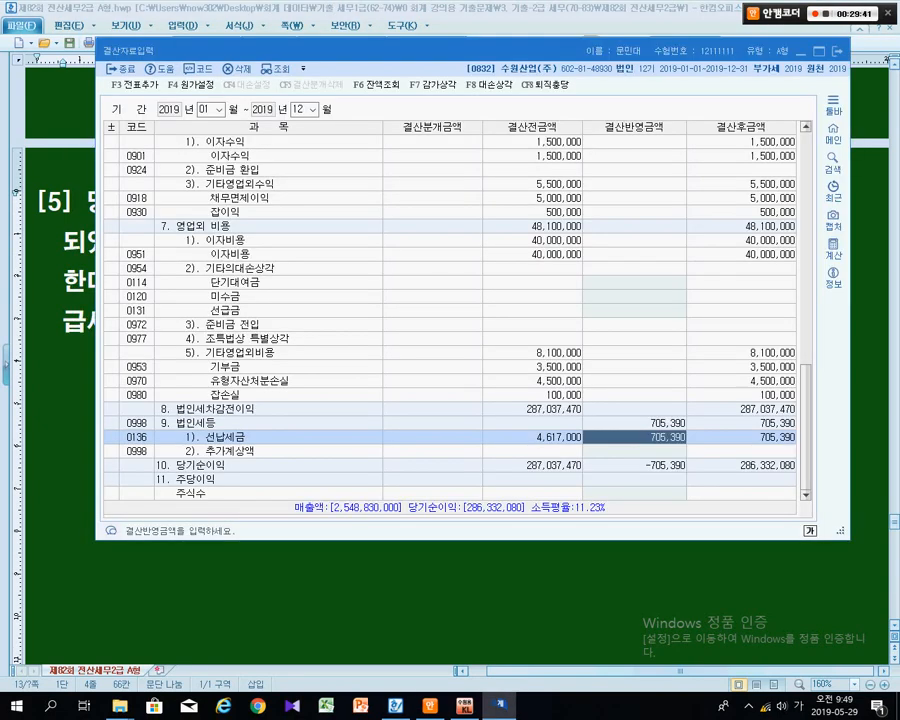
text(7,0)
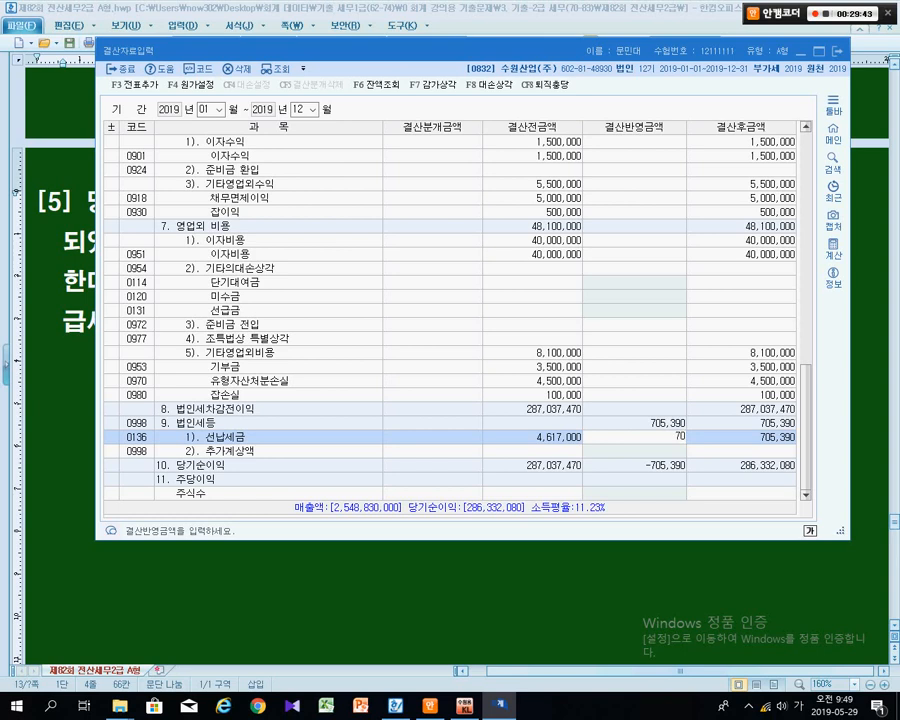
text(53,900)
key(Return)
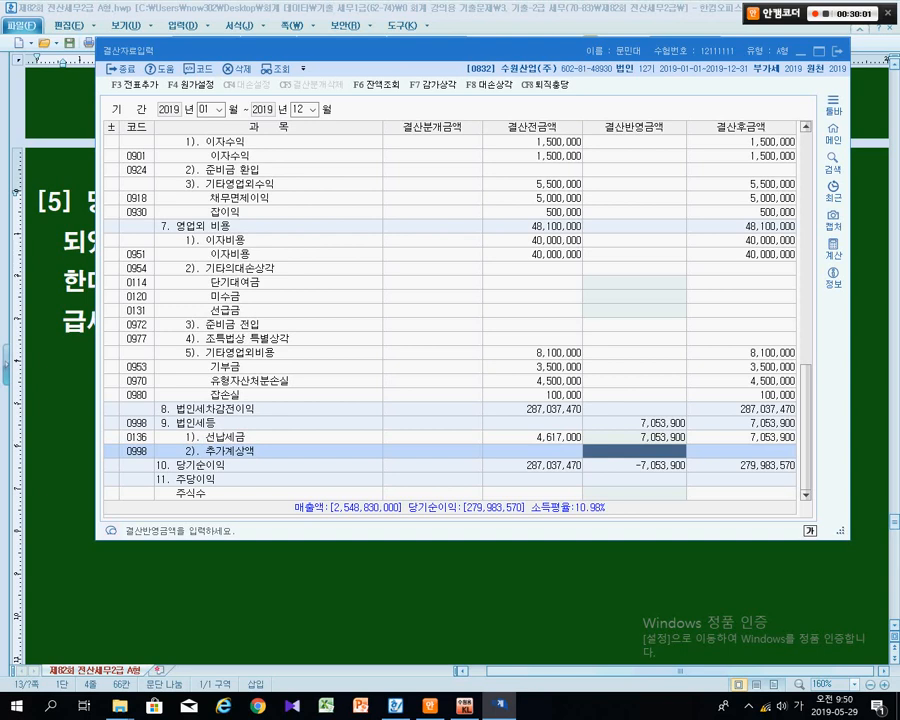
- Set the 결산반영금액 of the 추가계상액 row under 법인세등 to 14,946,100
text(14,946,1)
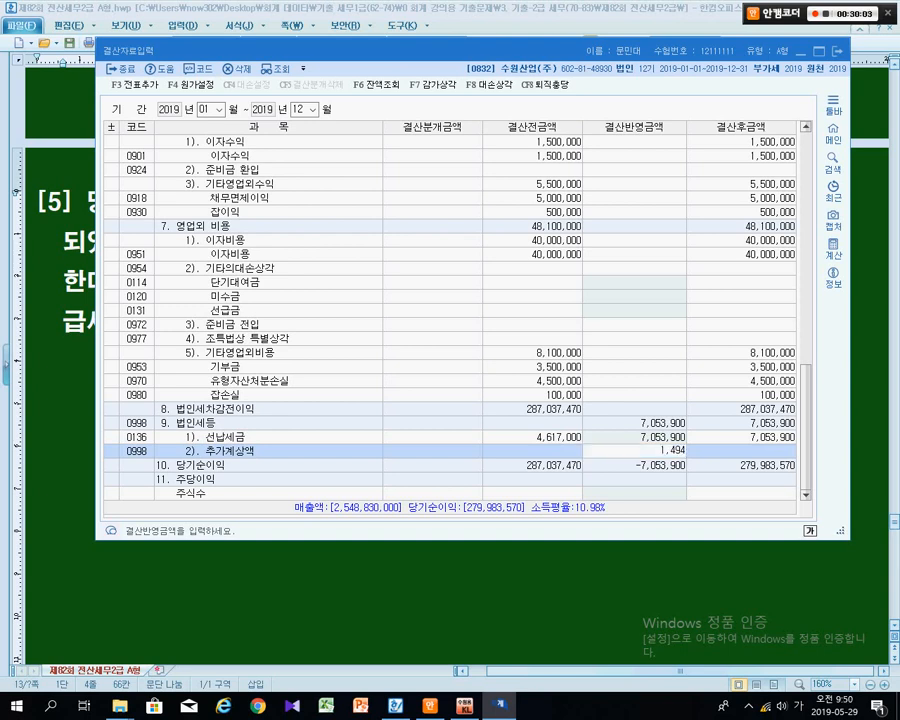
text(00)
key(Return)
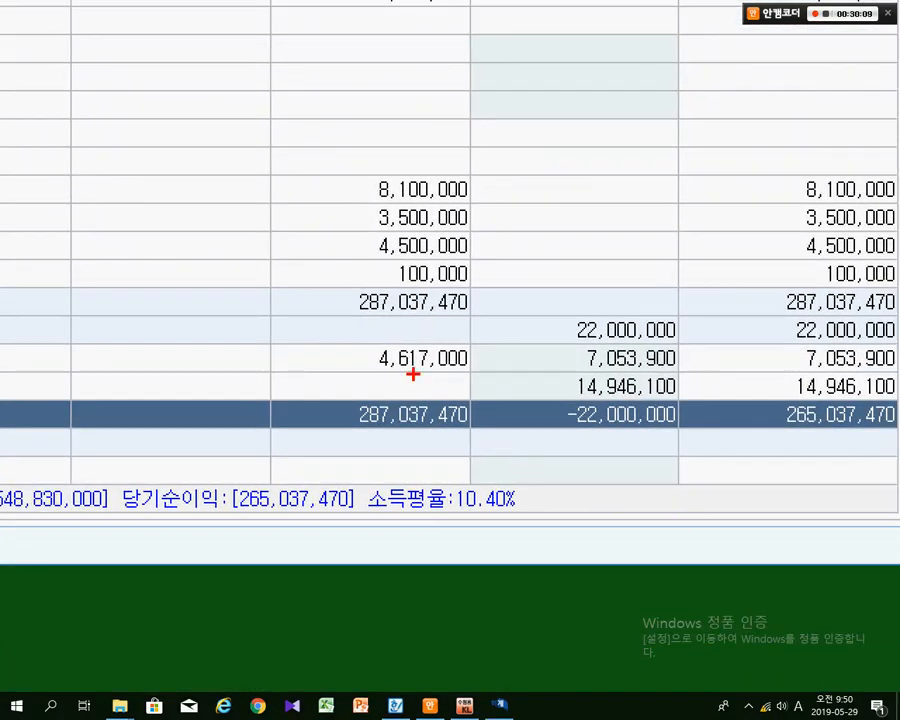
- Examine how the 결산전금액 of 선납세금 relates to the 결산반영금액 cells of 법인세등, 선납세금 and 추가계상액
drag(362, 337, 460, 375)
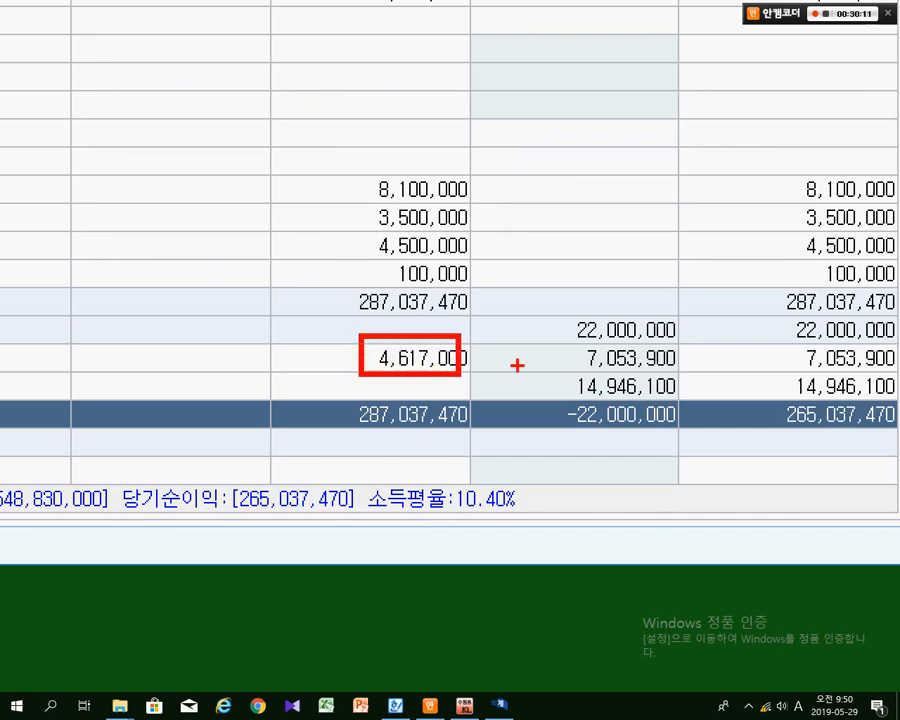
drag(528, 360, 452, 353)
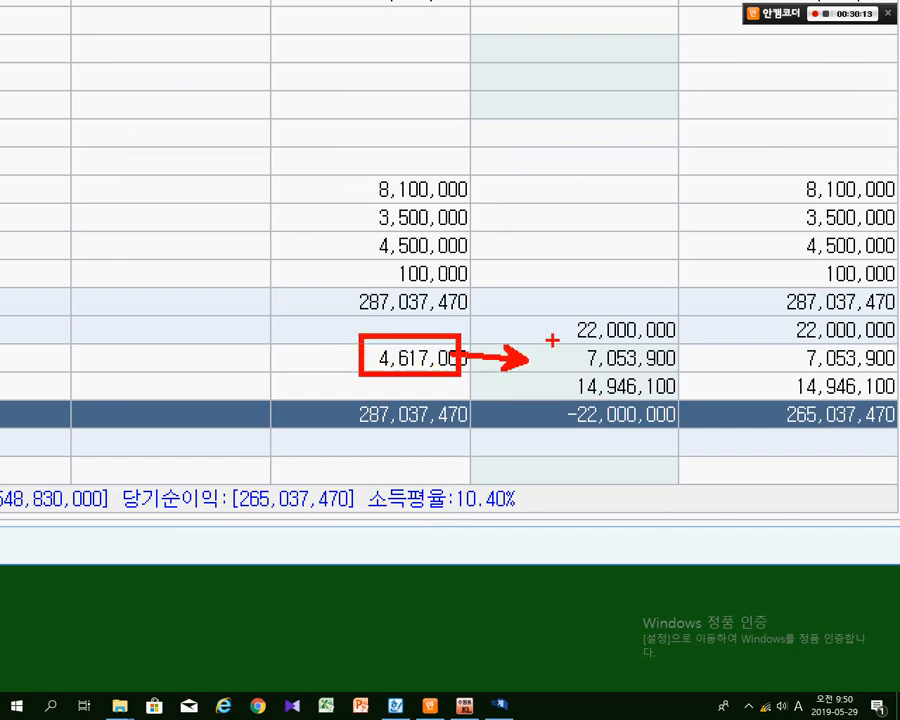
drag(561, 316, 680, 346)
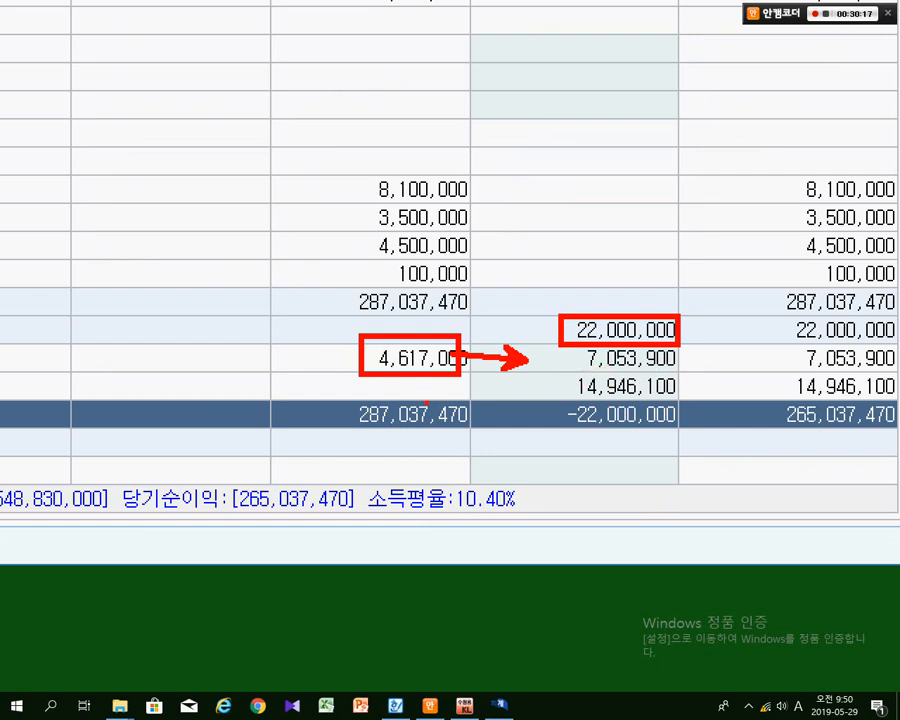
drag(426, 400, 462, 350)
drag(554, 368, 689, 413)
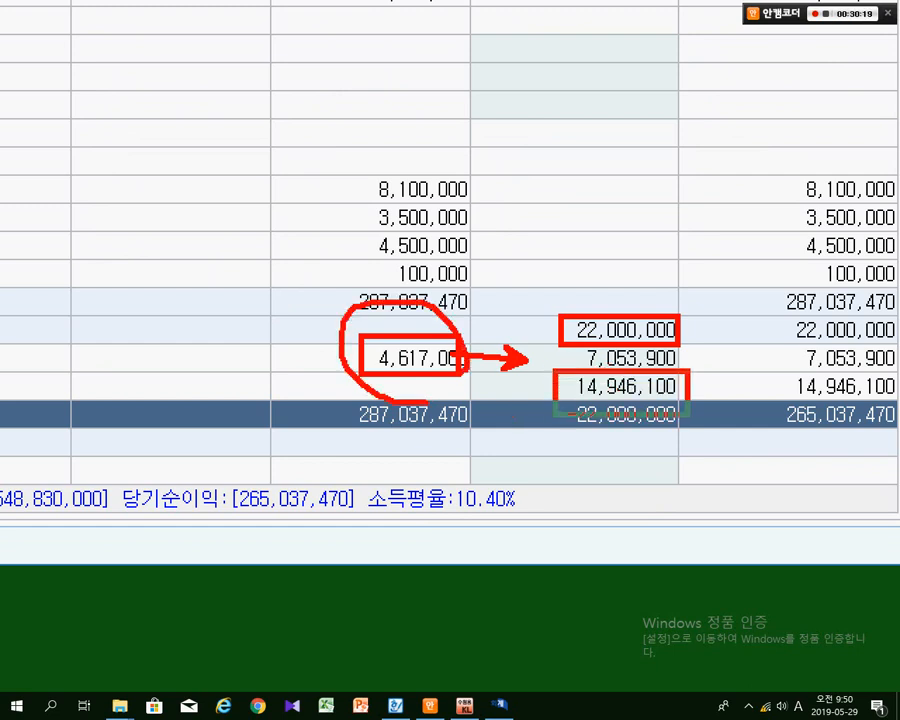
mouse_move(572, 186)
mouse_down()
mouse_move(524, 170)
mouse_move(567, 188)
mouse_up()
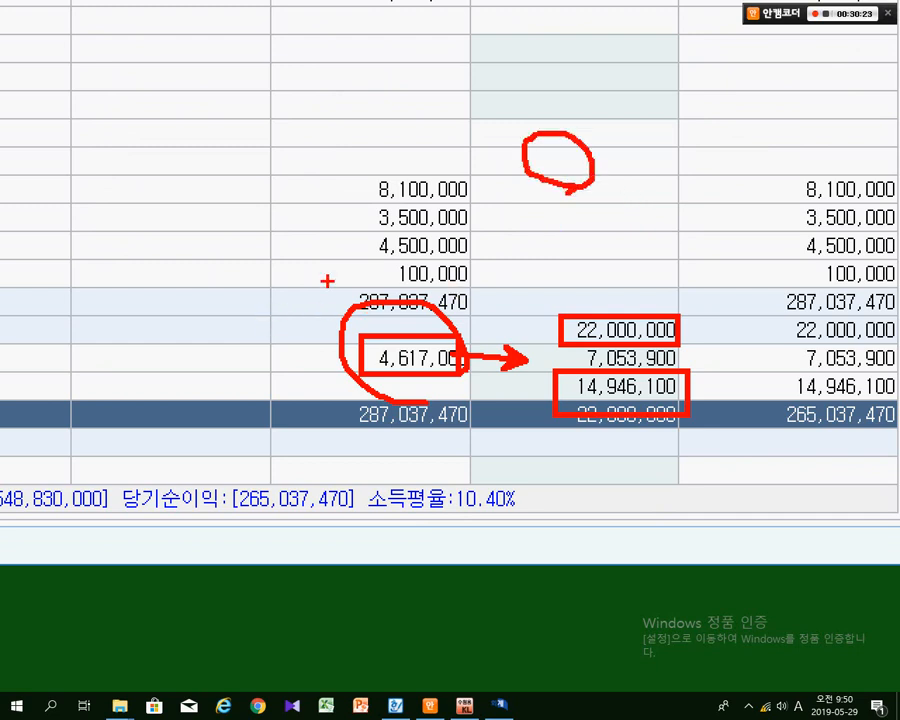
key(Escape)
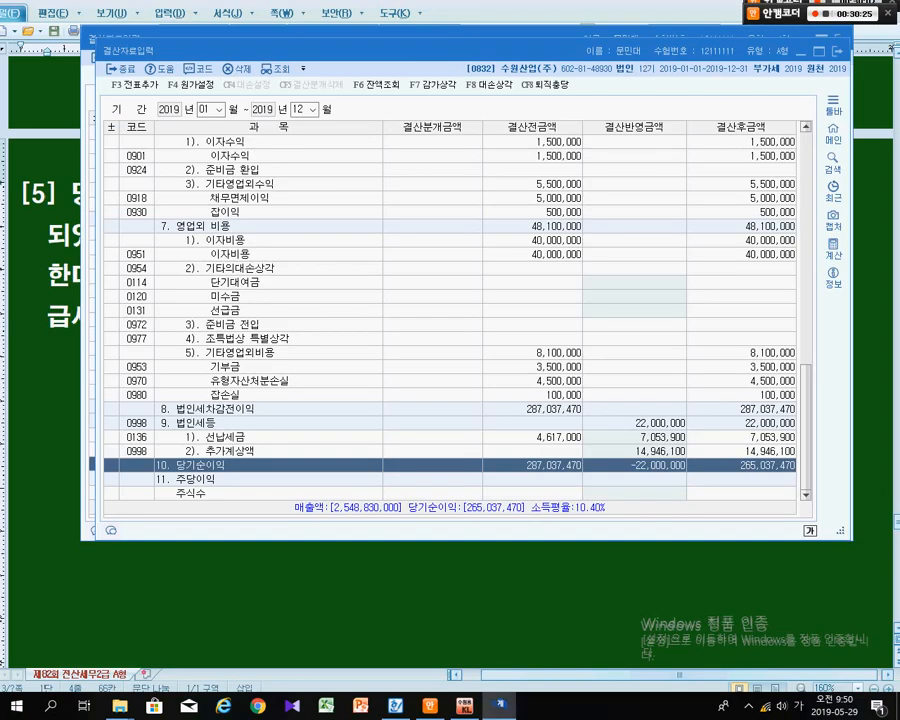
- Switch to the question document and delete everything in question [5] from 기장된 데이터는 through (3점)
click(64, 282)
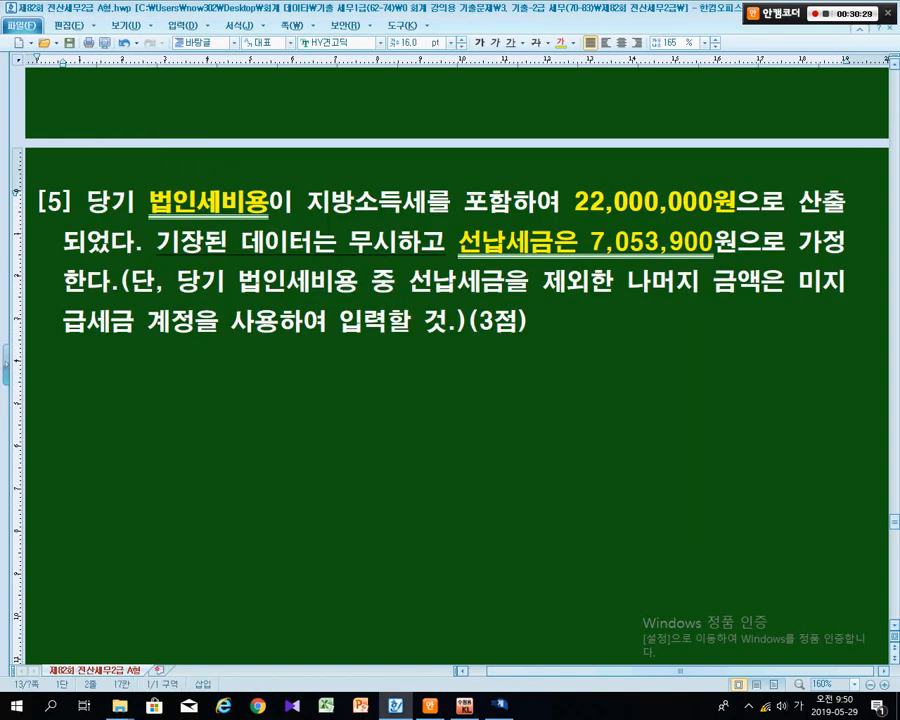
drag(157, 242, 527, 322)
key(Delete)
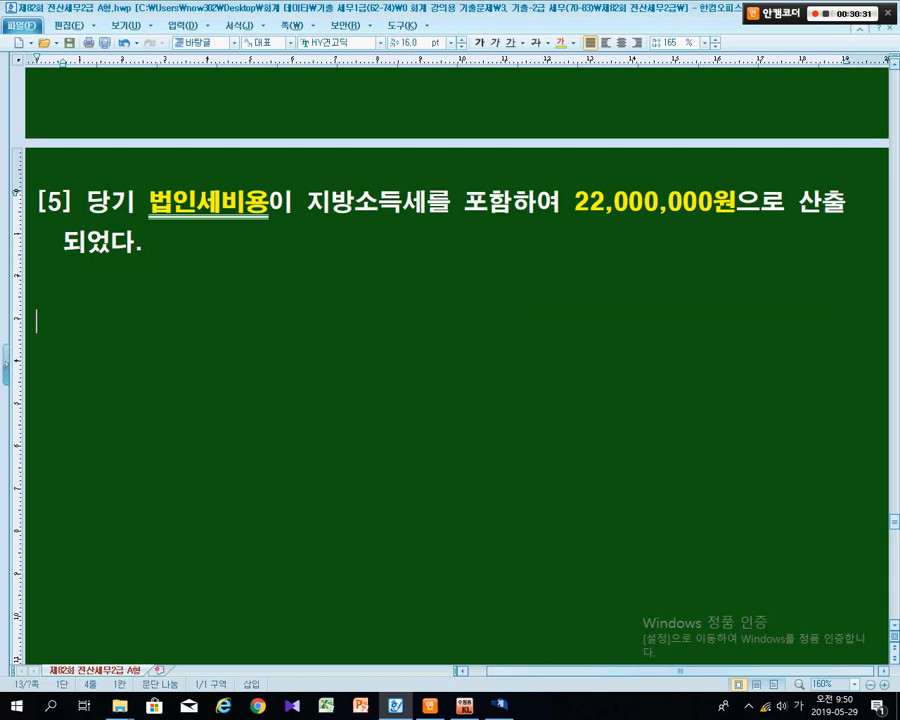
- Underline the amount 22,000,000원 in the first line of question [5]
click(221, 202)
click(269, 202)
click(643, 202)
click(465, 202)
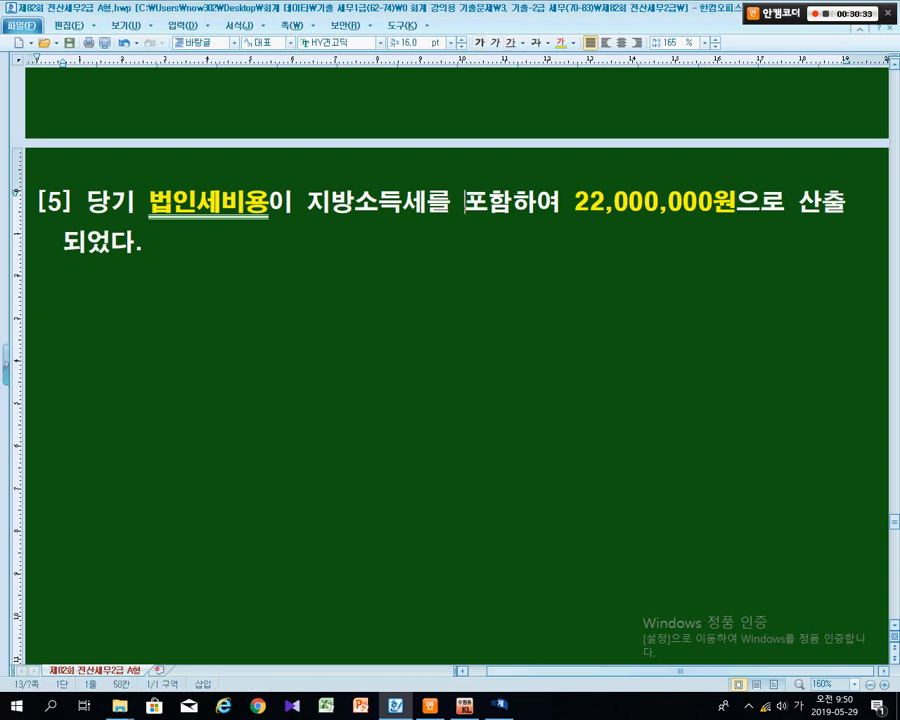
drag(561, 202, 736, 202)
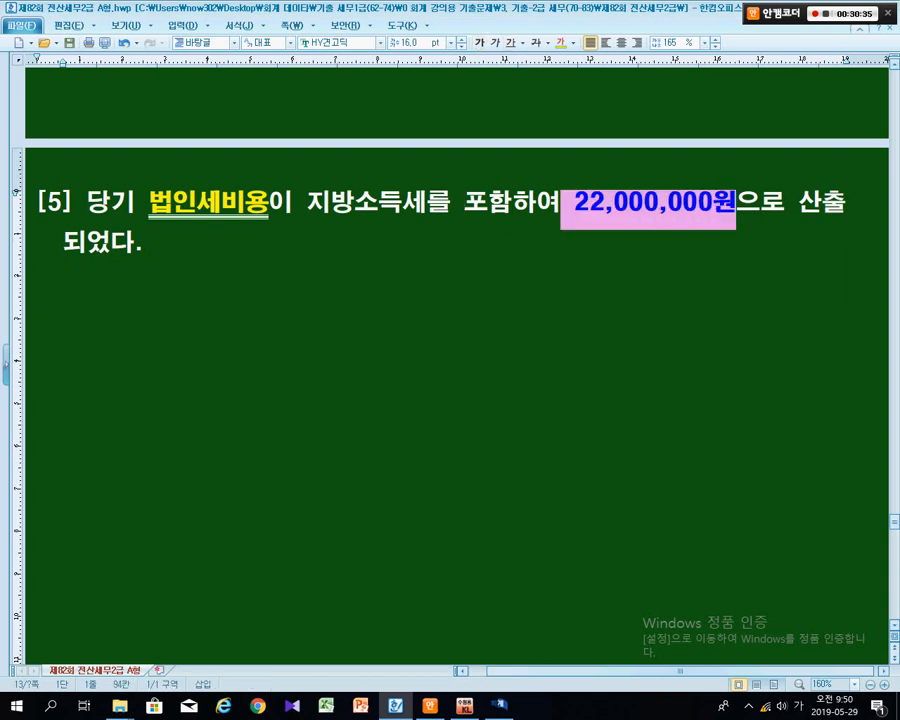
click(511, 43)
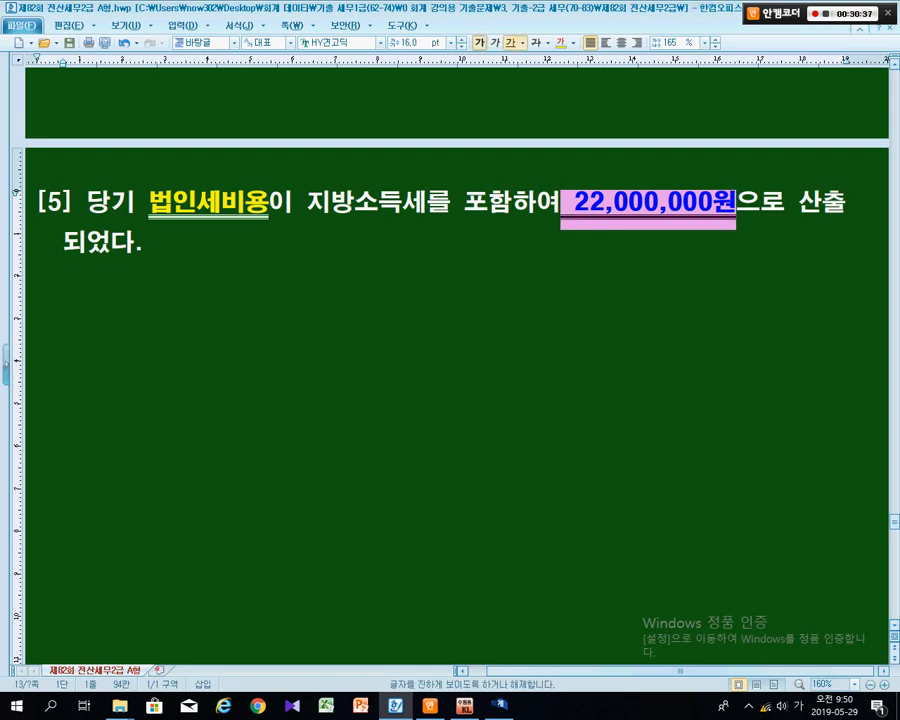
- Switch to the 결산자료입력 window and compare the 선납세금 결산전금액 with its 결산반영금액 and the 22,000,000 total tax
click(500, 706)
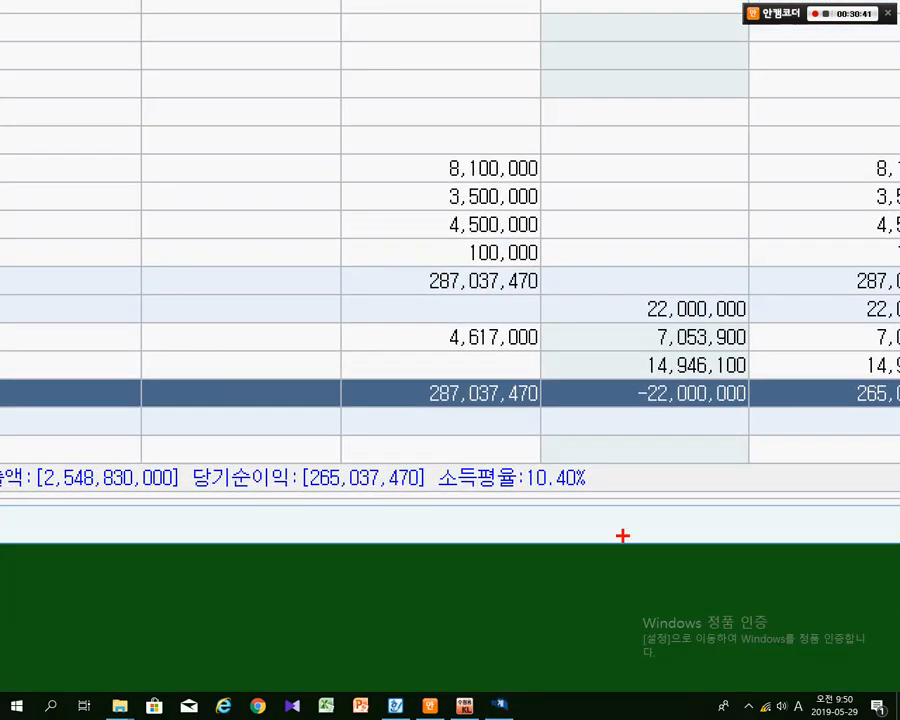
mouse_move(438, 316)
mouse_down()
mouse_move(492, 320)
mouse_move(543, 342)
mouse_move(587, 338)
mouse_up()
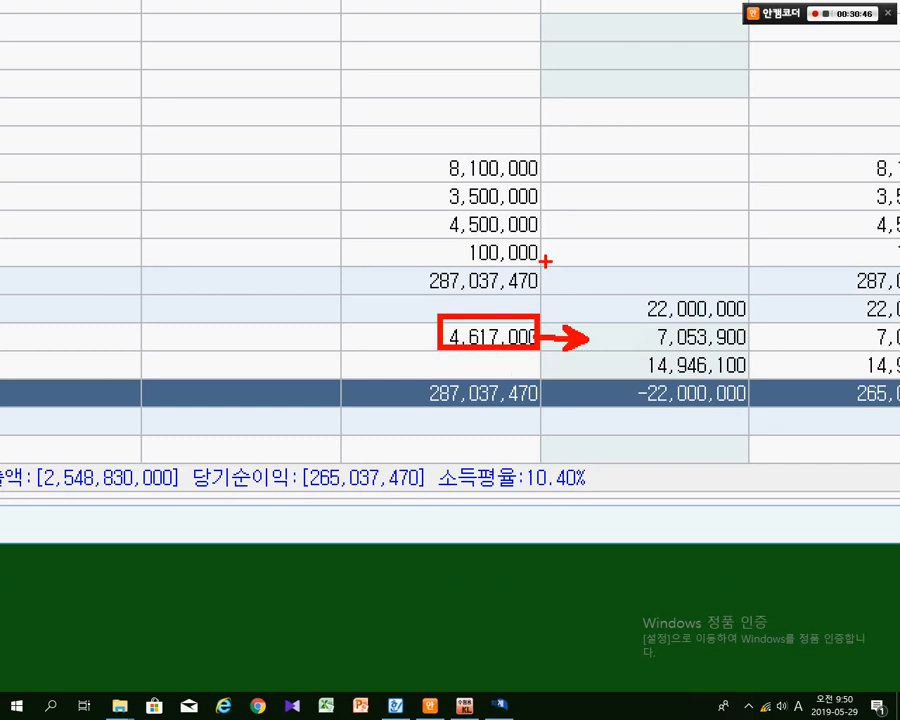
drag(550, 110, 590, 154)
drag(582, 108, 612, 152)
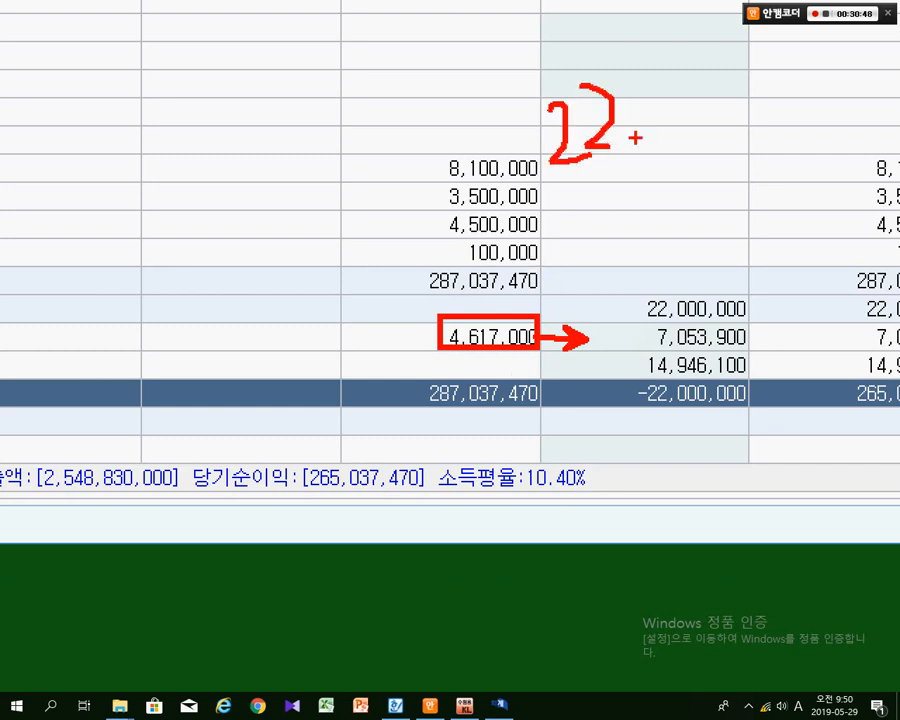
click(641, 146)
mouse_move(655, 108)
mouse_down()
mouse_move(662, 128)
mouse_move(707, 155)
mouse_move(765, 158)
mouse_up()
click(808, 142)
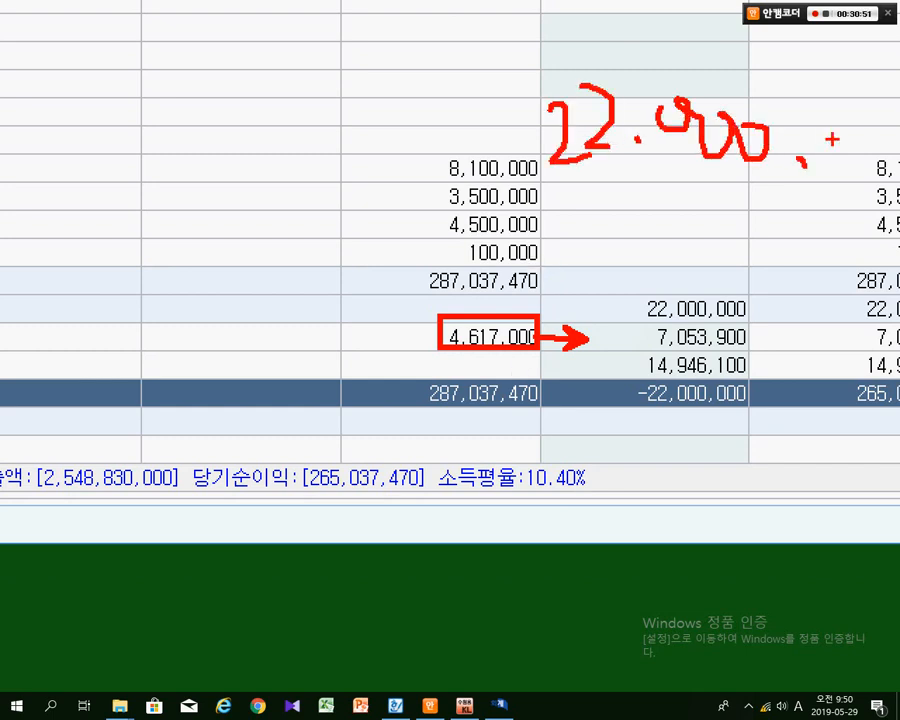
mouse_move(816, 136)
mouse_down()
mouse_move(824, 148)
mouse_move(898, 150)
mouse_up()
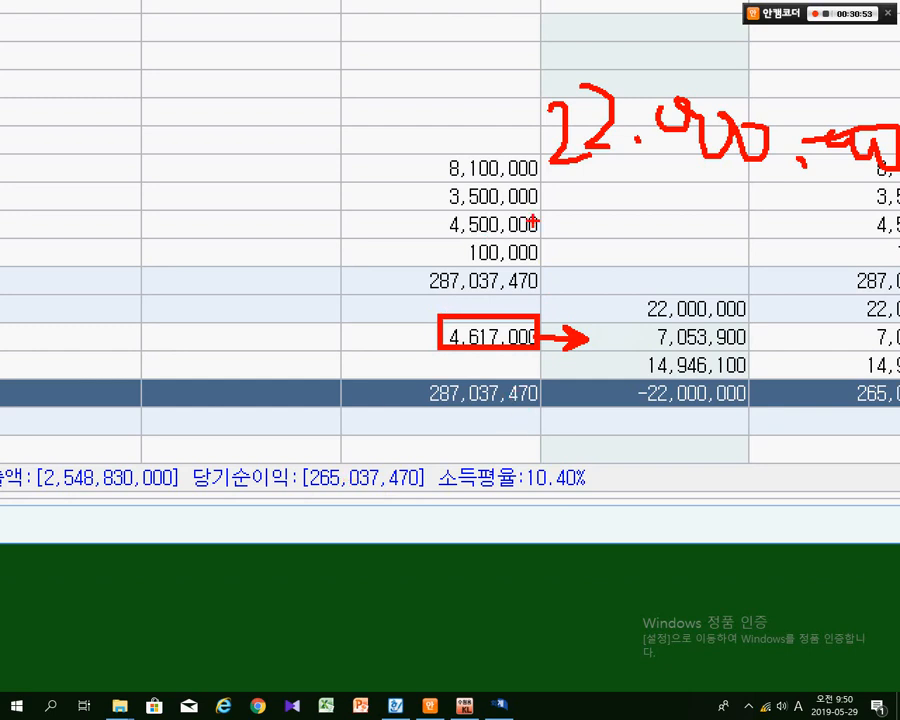
drag(528, 228, 526, 262)
drag(540, 188, 530, 290)
mouse_move(545, 187)
mouse_down()
mouse_move(568, 240)
mouse_move(559, 265)
mouse_up()
drag(385, 370, 898, 368)
drag(620, 484, 578, 477)
mouse_move(662, 407)
mouse_down()
mouse_move(565, 455)
mouse_move(695, 420)
mouse_up()
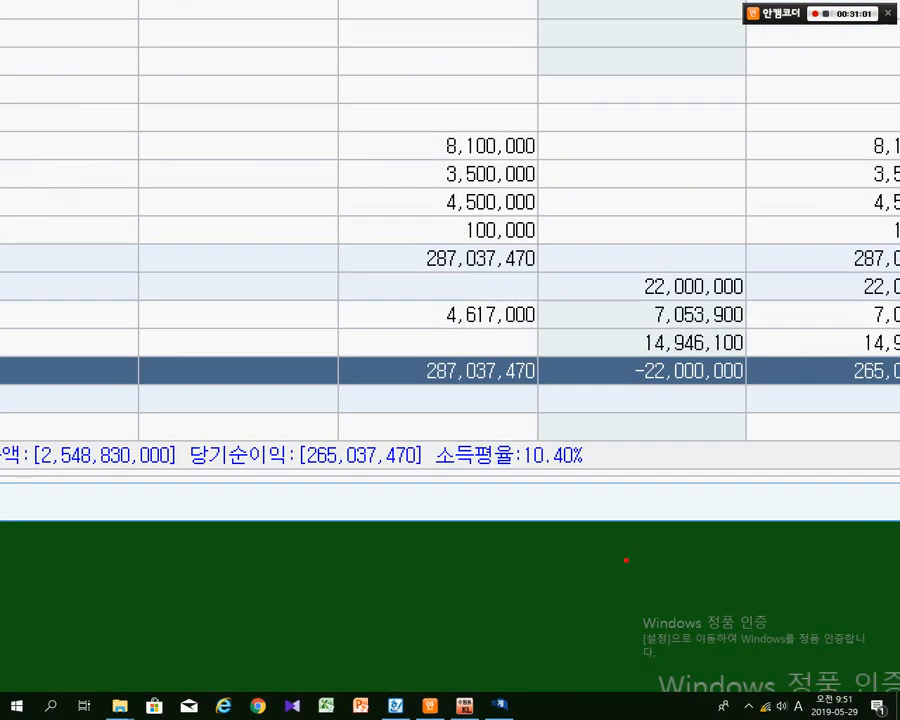
- Check the 결산반영금액 of 추가계상액 and 선납세금 against the 법인세등 total above them
drag(597, 331, 766, 360)
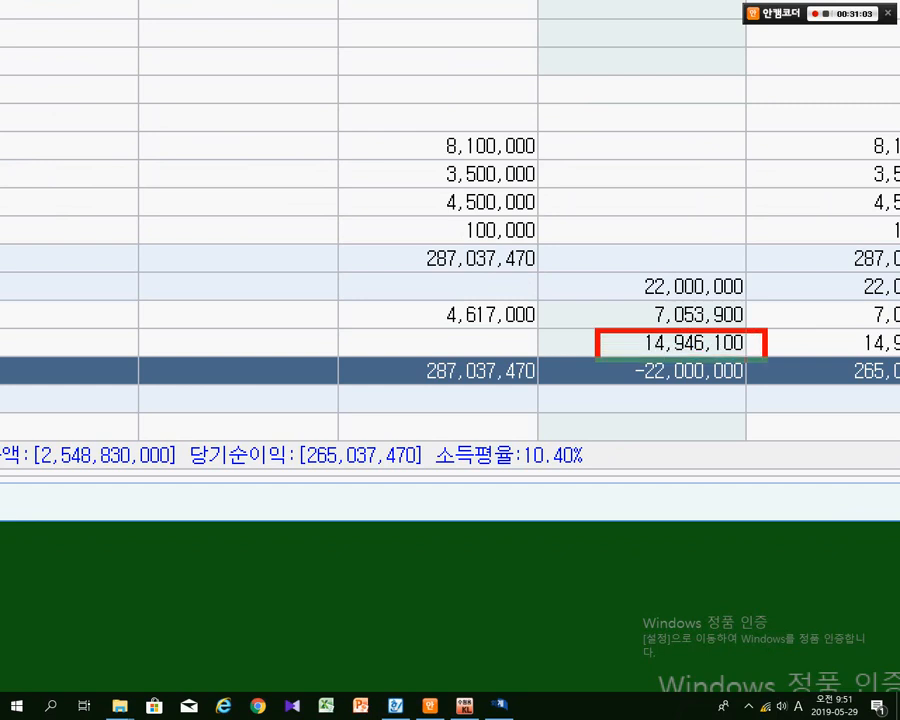
mouse_move(538, 296)
mouse_down()
mouse_move(699, 302)
mouse_move(763, 357)
mouse_move(776, 392)
mouse_up()
mouse_move(620, 294)
mouse_down()
mouse_move(626, 238)
mouse_move(716, 306)
mouse_up()
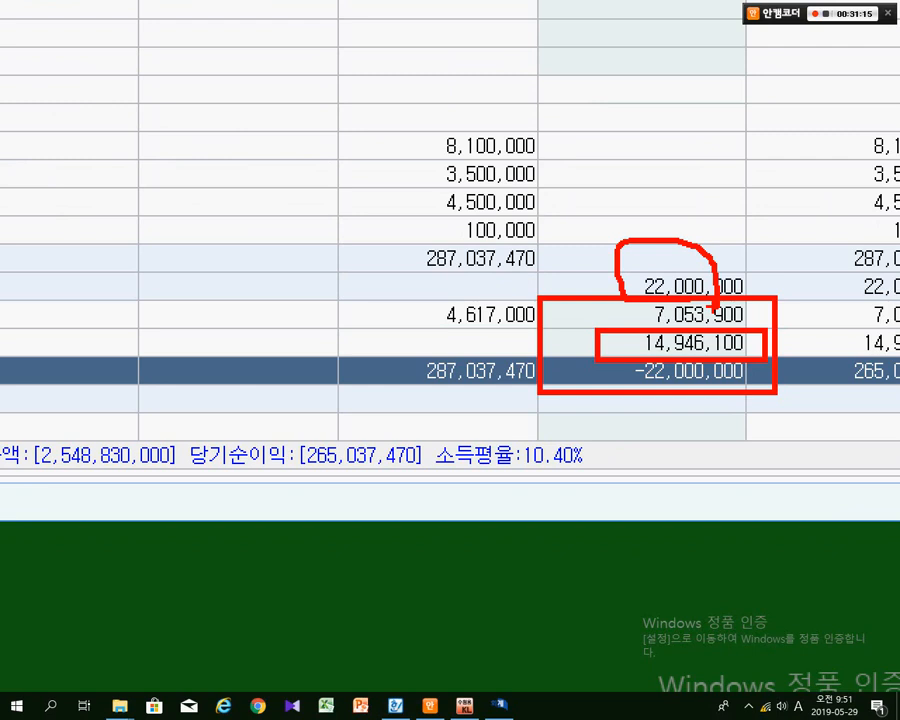
key(Escape)
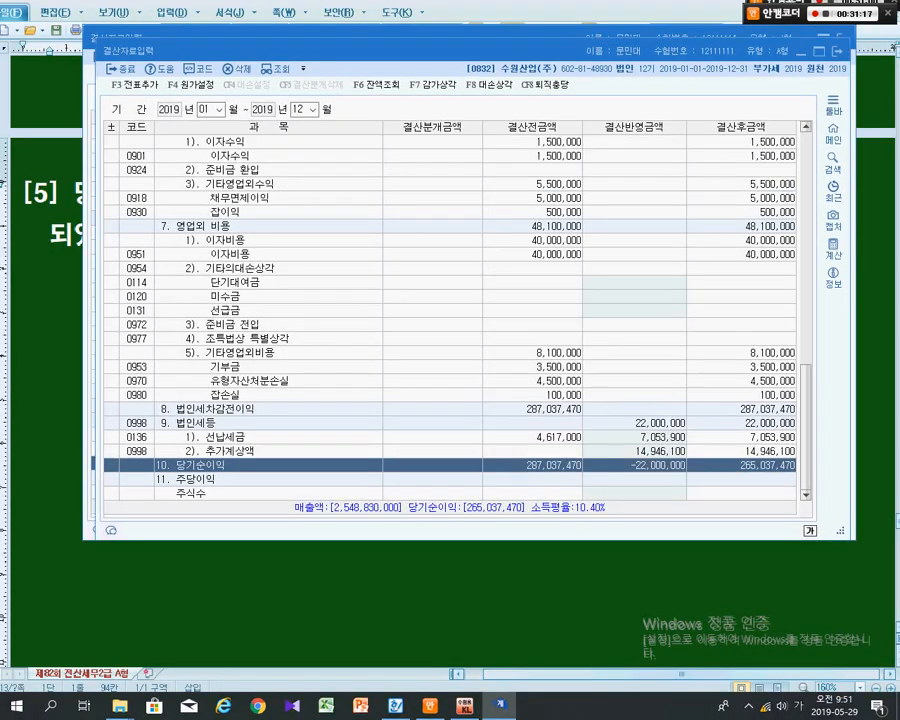
- Return to the question document and reread the 법인세비용 and 22,000,000원 in question [5]
click(38, 321)
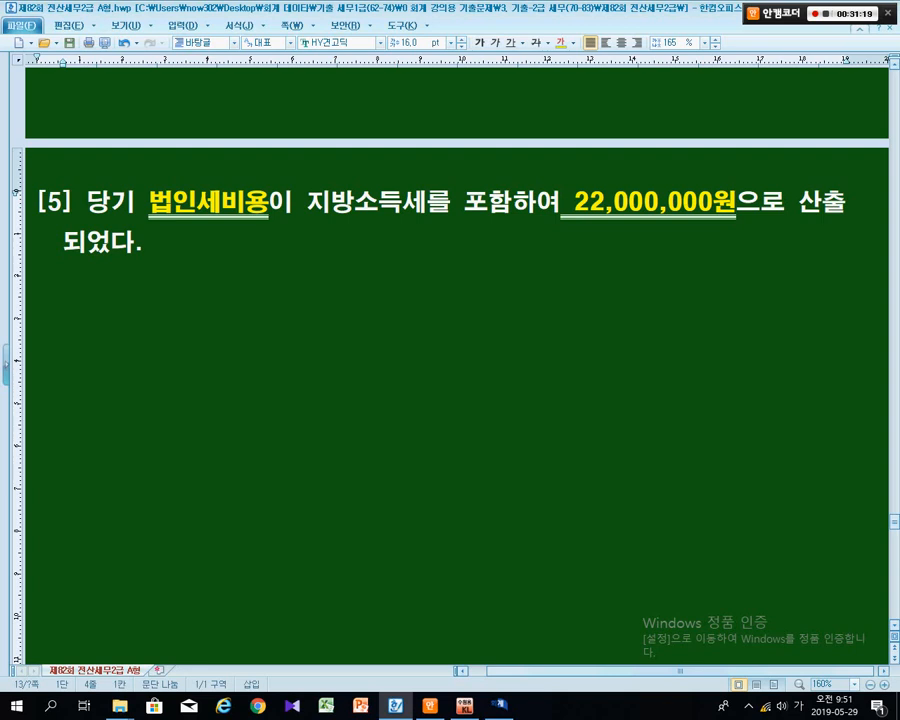
drag(590, 204, 697, 204)
drag(293, 204, 173, 204)
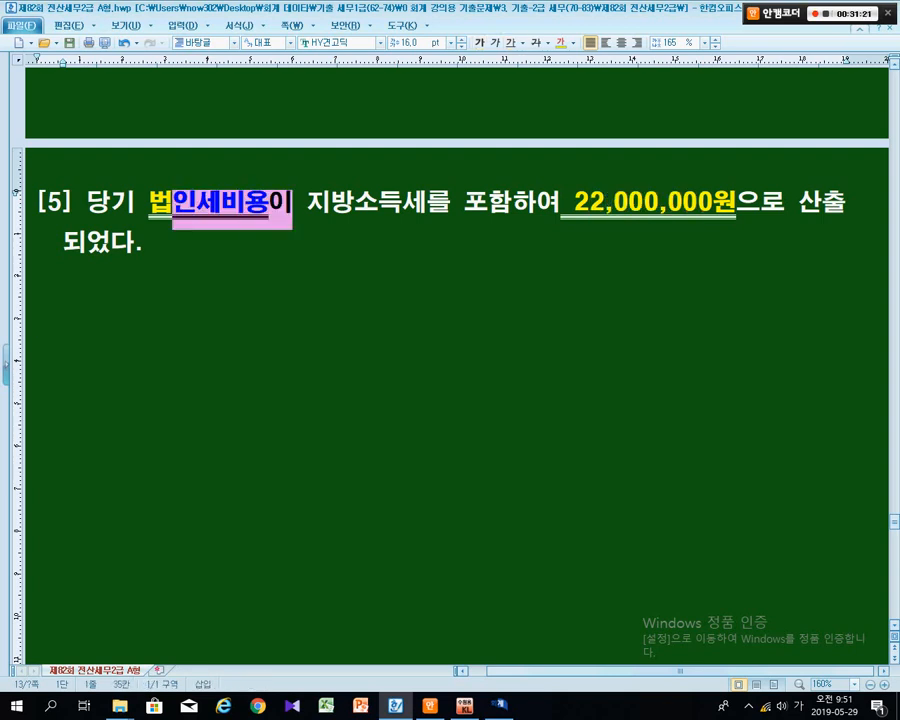
- Switch back to the 결산자료입력 window and trace the 선납세금 결산전금액 to its 결산반영금액 and the 추가계상액 amount
key(alt+Tab)
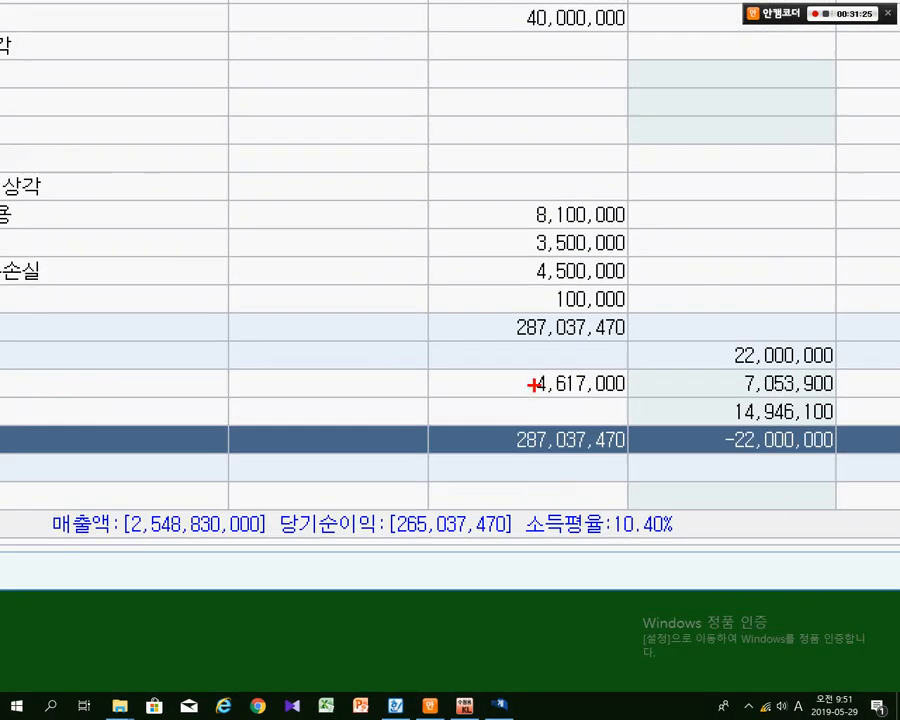
drag(516, 356, 624, 409)
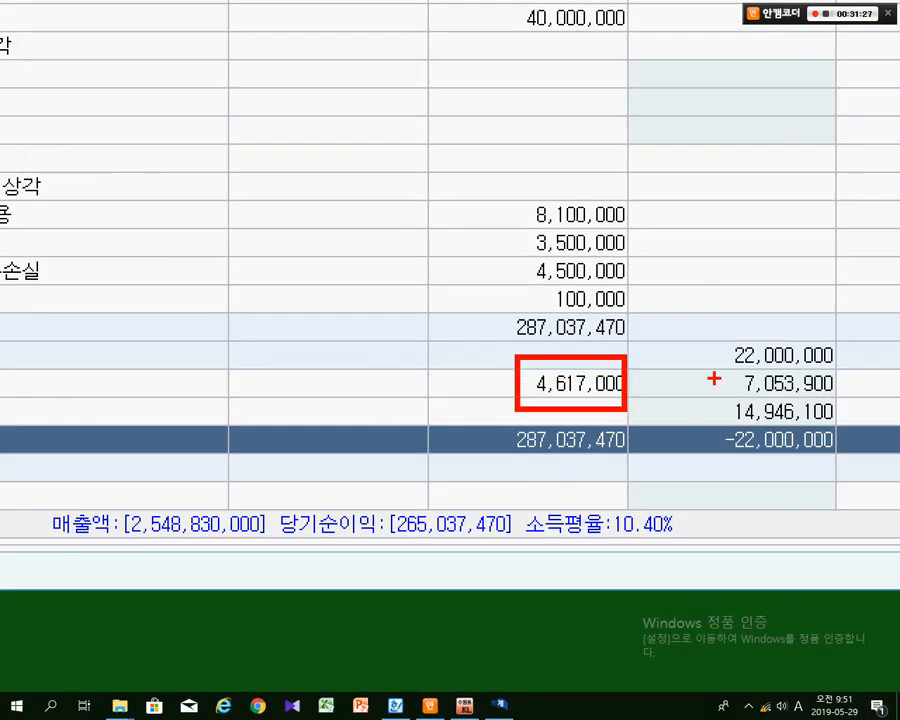
drag(638, 378, 717, 378)
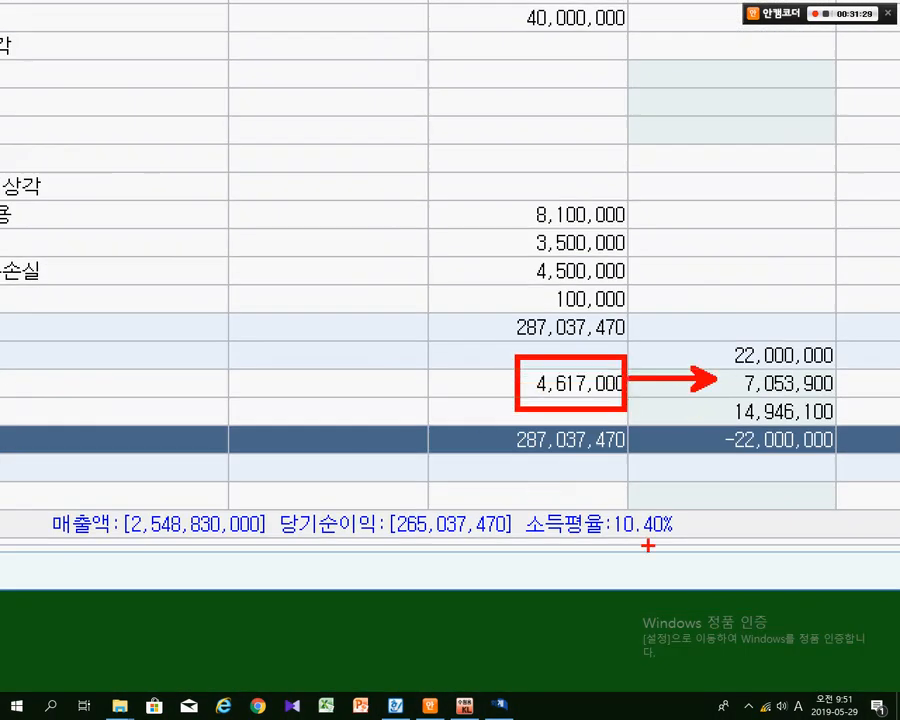
mouse_move(612, 125)
mouse_down()
mouse_move(514, 74)
mouse_move(570, 166)
mouse_up()
drag(467, 280, 508, 281)
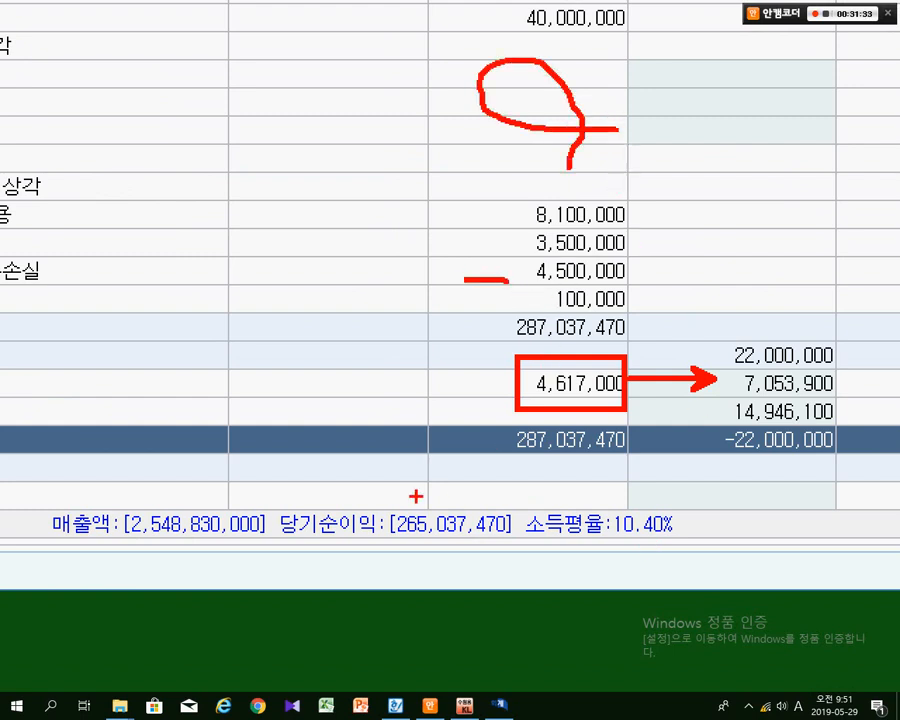
drag(380, 465, 735, 495)
mouse_move(484, 528)
mouse_down()
mouse_move(578, 567)
mouse_move(540, 507)
mouse_up()
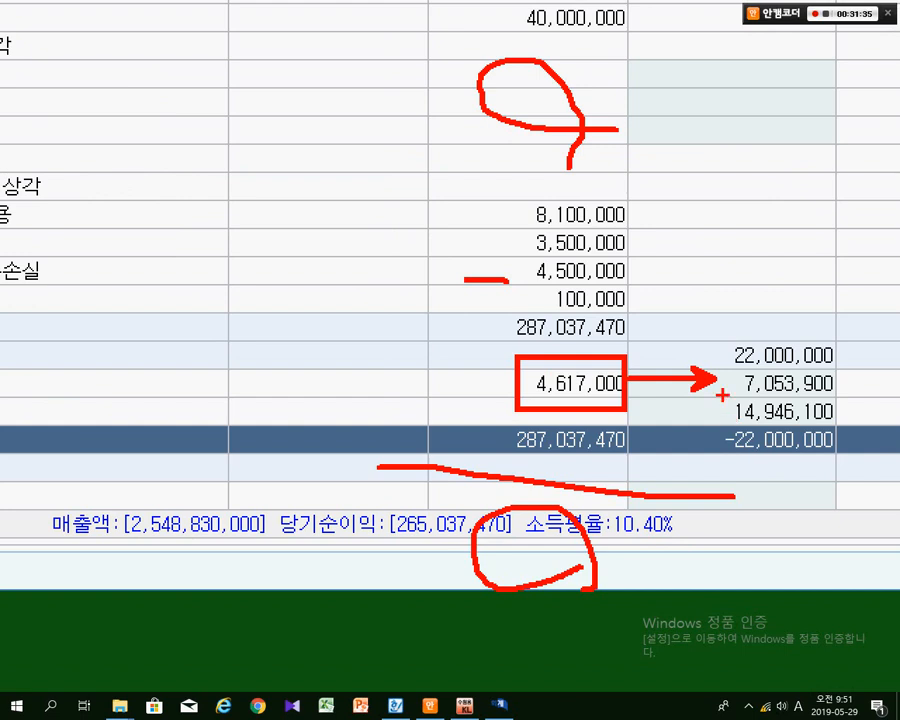
mouse_move(719, 392)
mouse_down()
mouse_move(840, 398)
mouse_move(855, 435)
mouse_up()
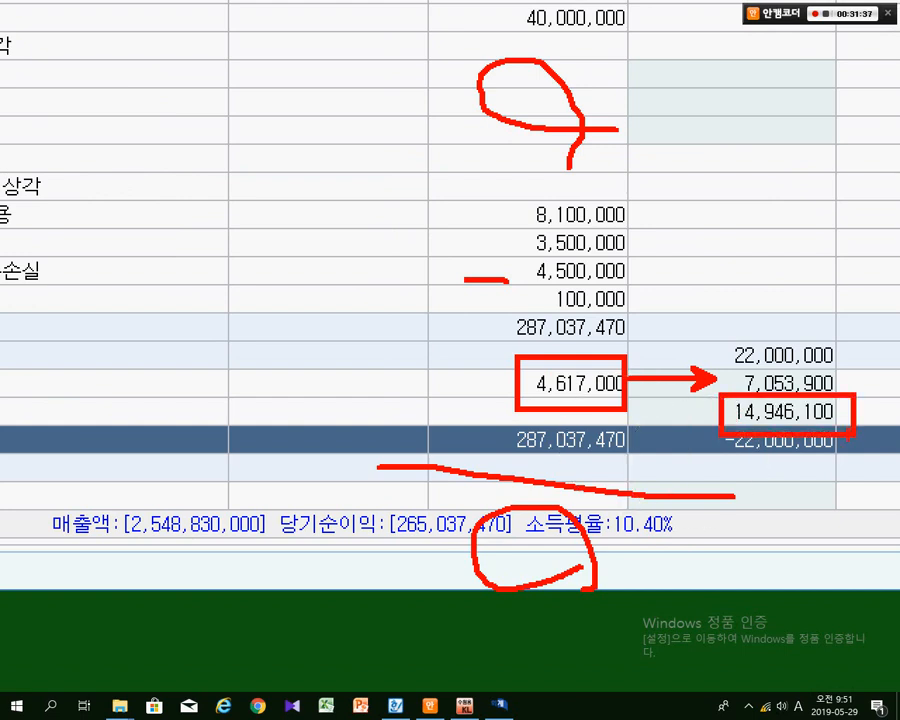
mouse_move(657, 325)
mouse_down()
mouse_move(655, 362)
mouse_move(660, 302)
mouse_move(672, 362)
mouse_up()
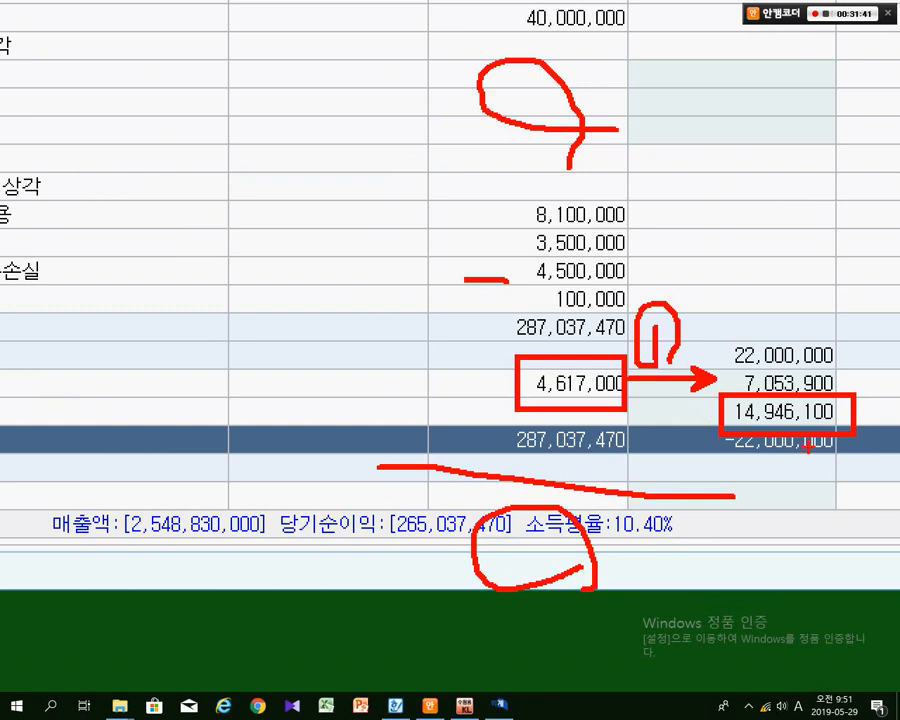
- Review how the 추가계상액 results from deducting the prepaid tax from the total tax, and go back to the question document
drag(812, 540, 812, 437)
drag(803, 452, 823, 450)
drag(501, 156, 637, 211)
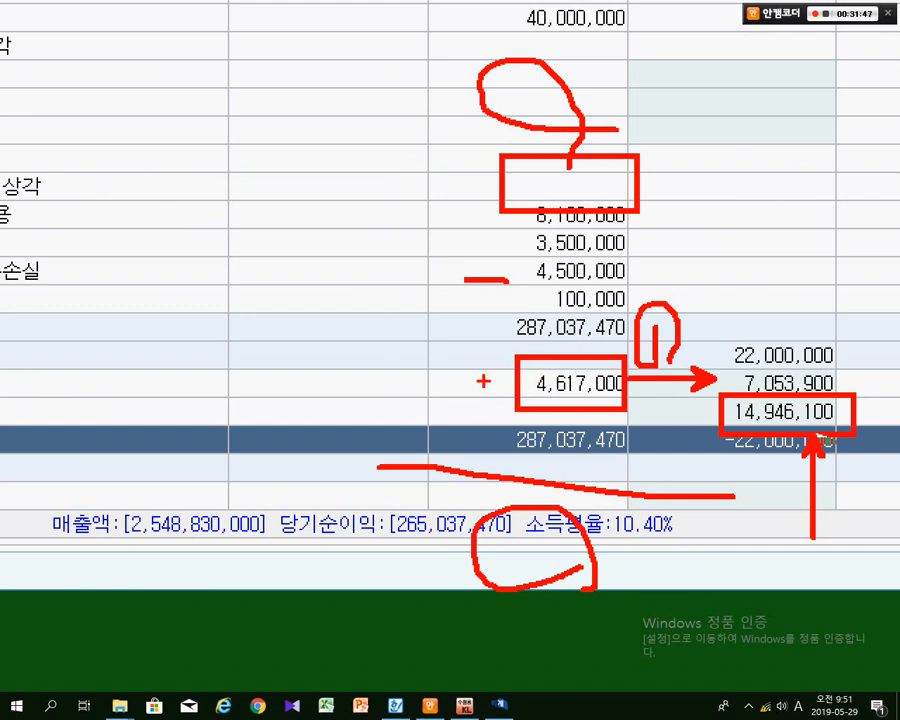
drag(478, 379, 499, 381)
drag(461, 522, 604, 589)
drag(745, 436, 697, 562)
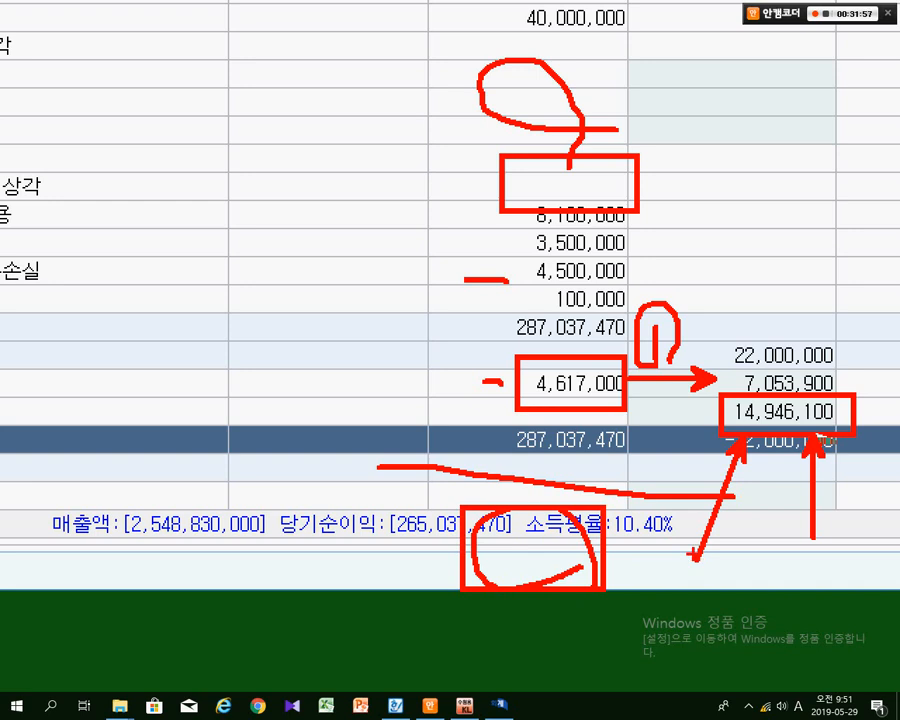
key(Escape)
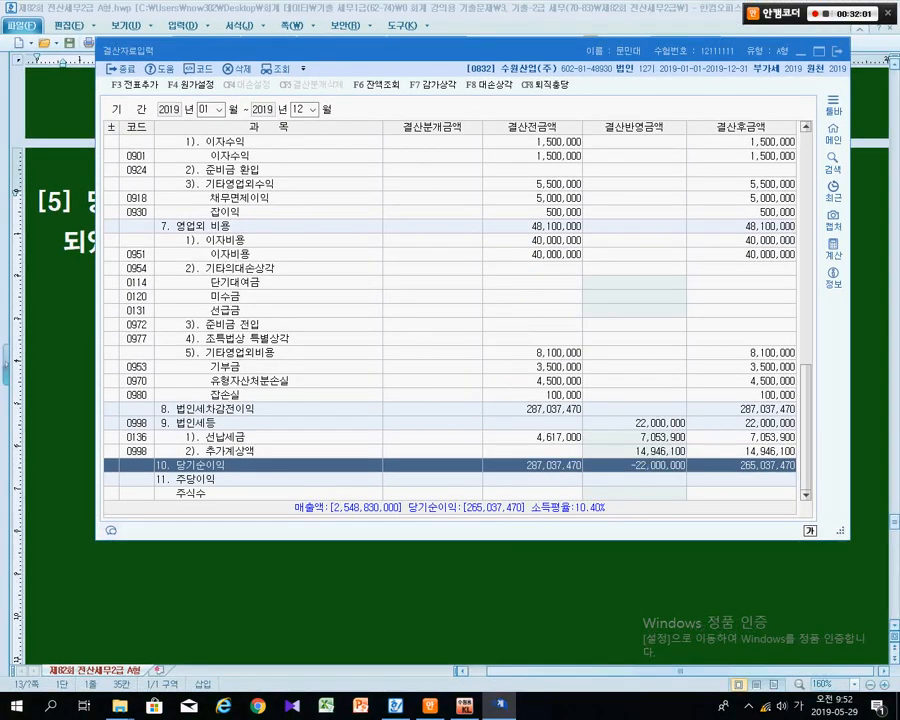
key(alt+Tab)
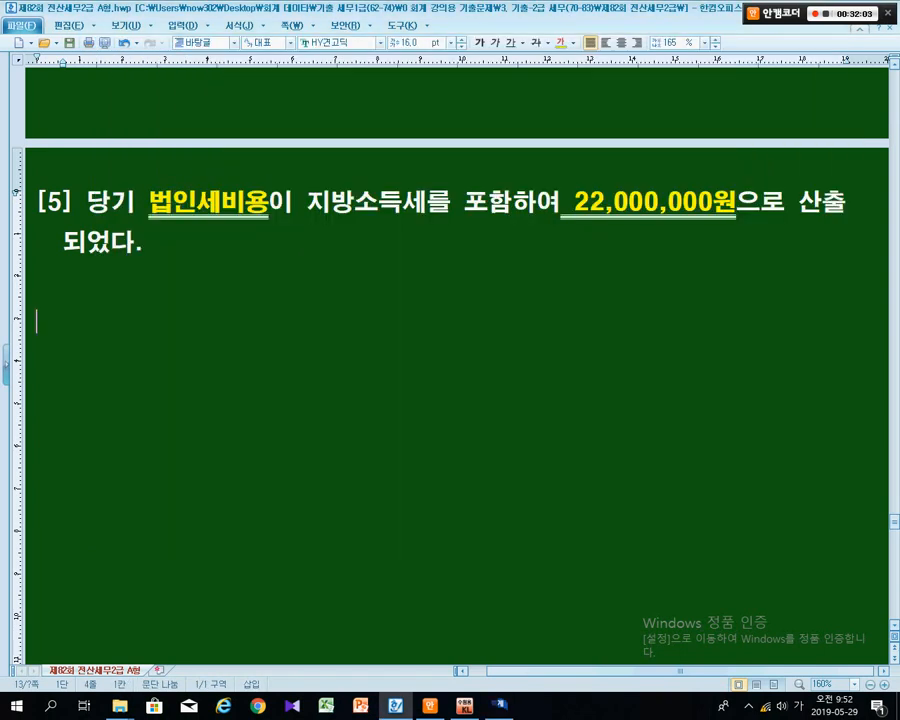